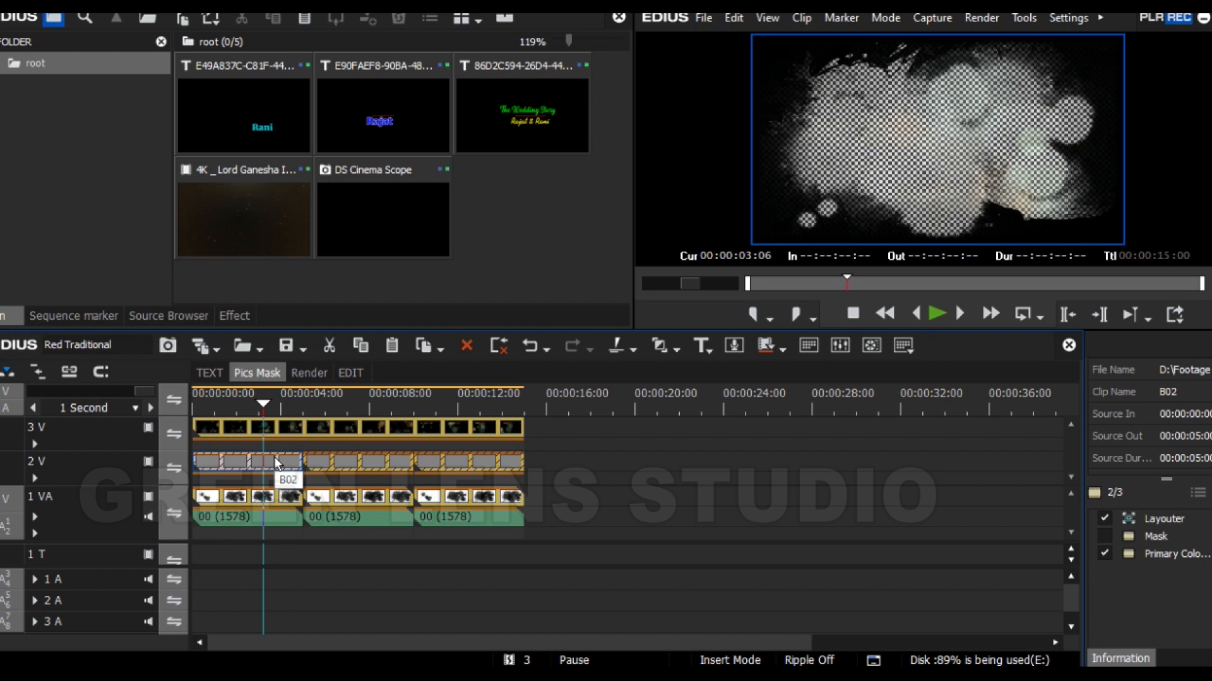
# - Open the restore file browser for the missing B02 clip on track 2 V and browse to Footage Video on drive D:
pyautogui.doubleClick(275, 459)
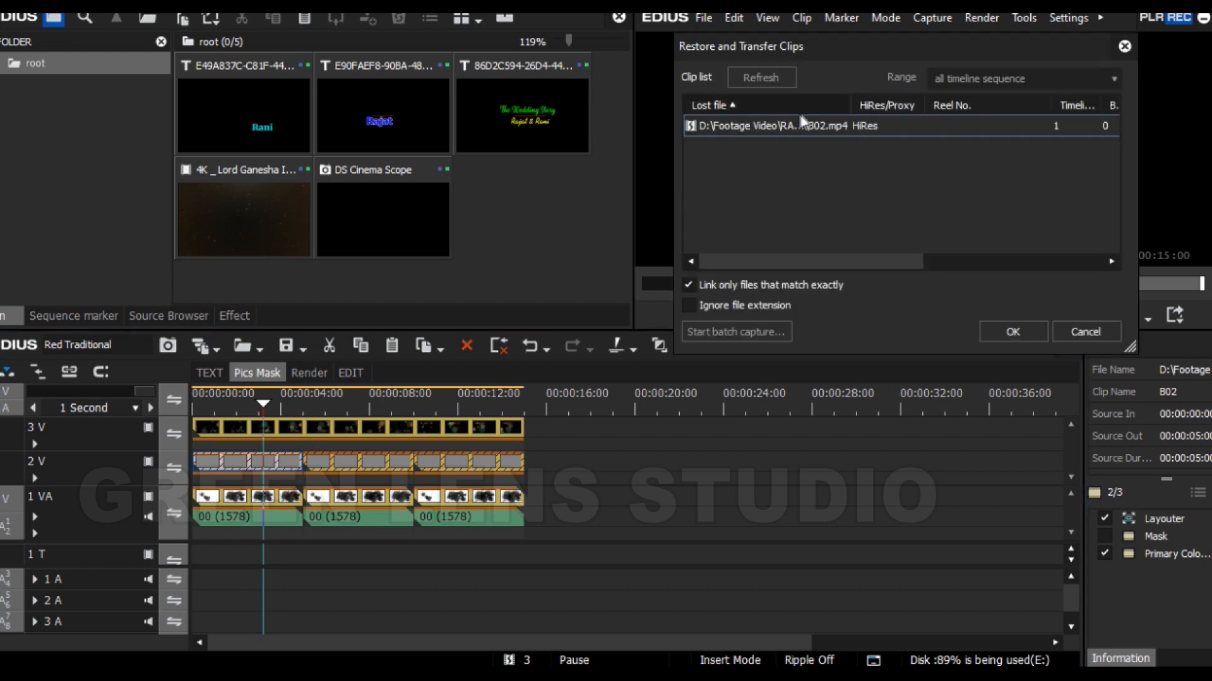
pyautogui.doubleClick(832, 126)
pyautogui.click(680, 378)
pyautogui.scroll(-5, 870, 353)
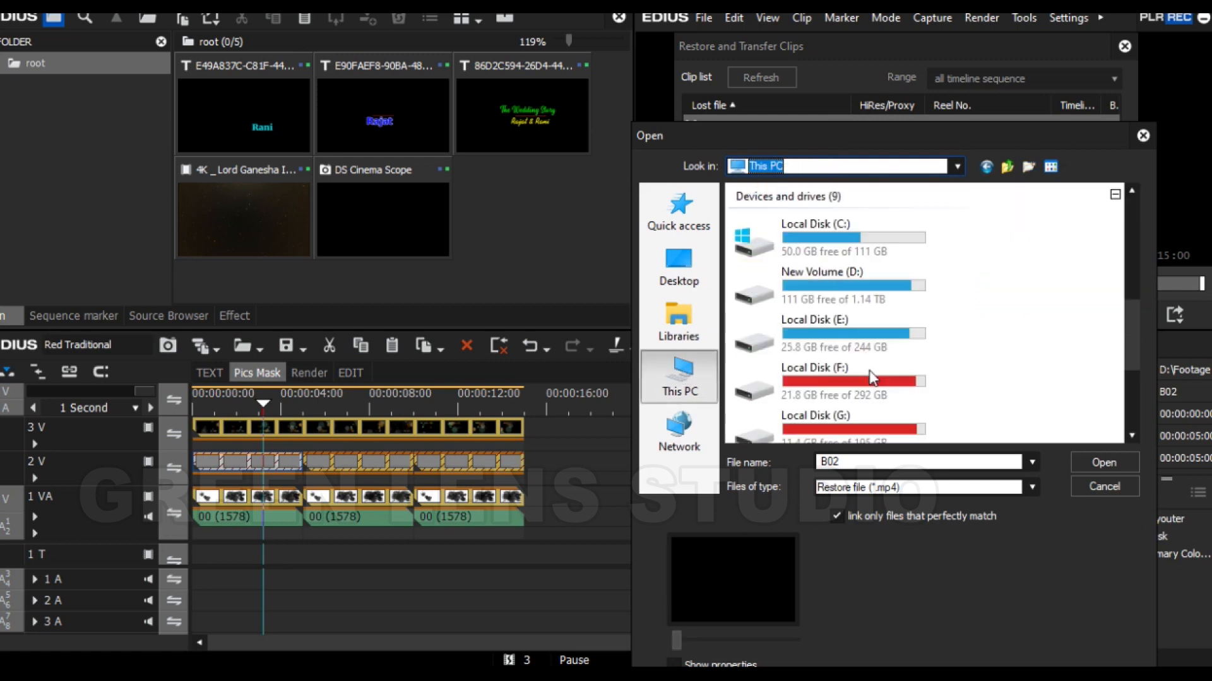
pyautogui.doubleClick(833, 278)
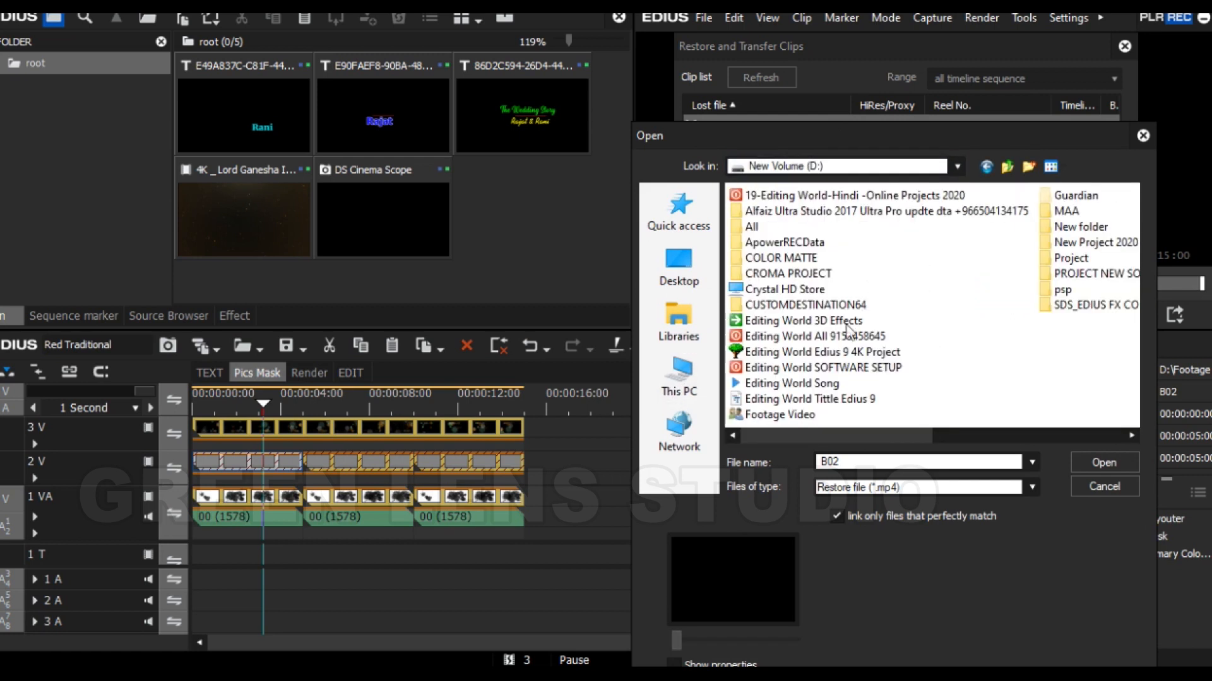
pyautogui.doubleClick(800, 421)
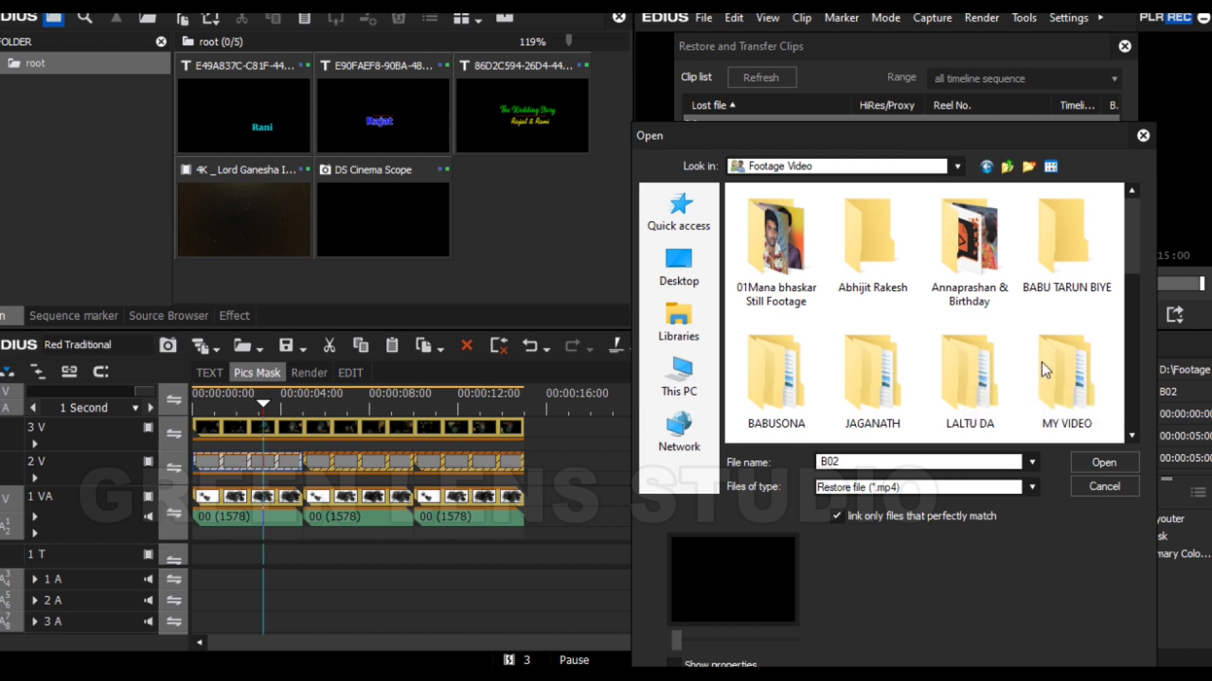
# - Relink the missing B02 clip to B02.mp4 in New folder1 and confirm the restore
pyautogui.scroll(-1, 886, 397)
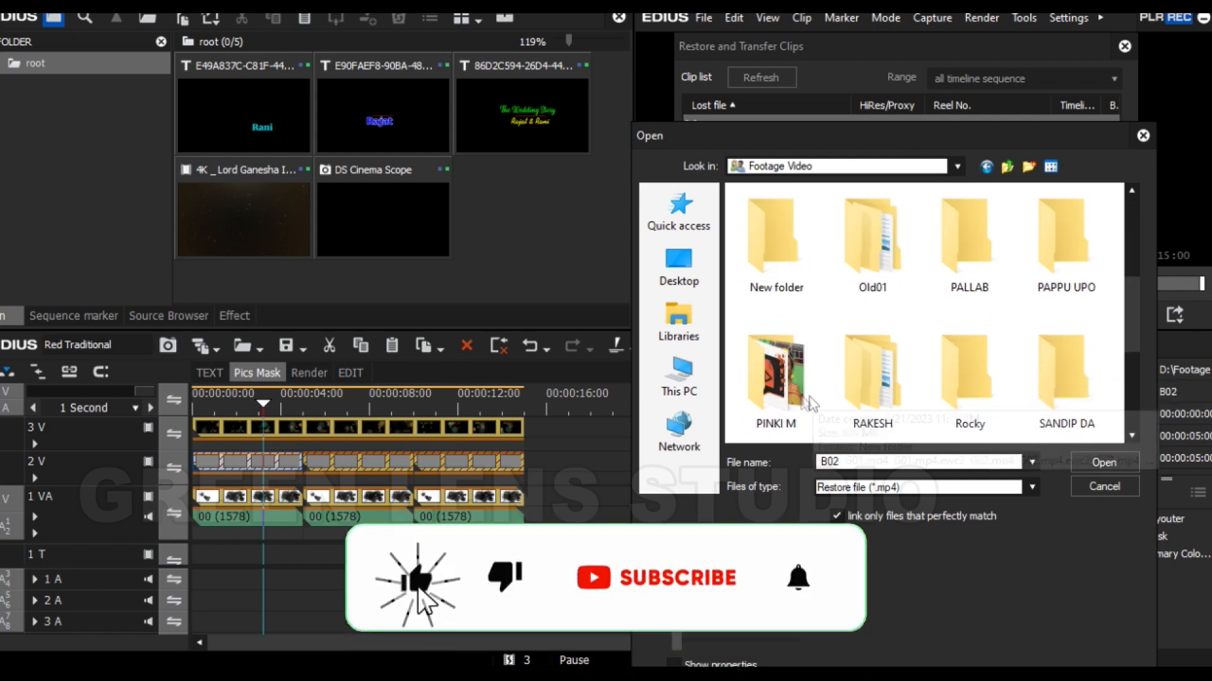
pyautogui.doubleClick(886, 398)
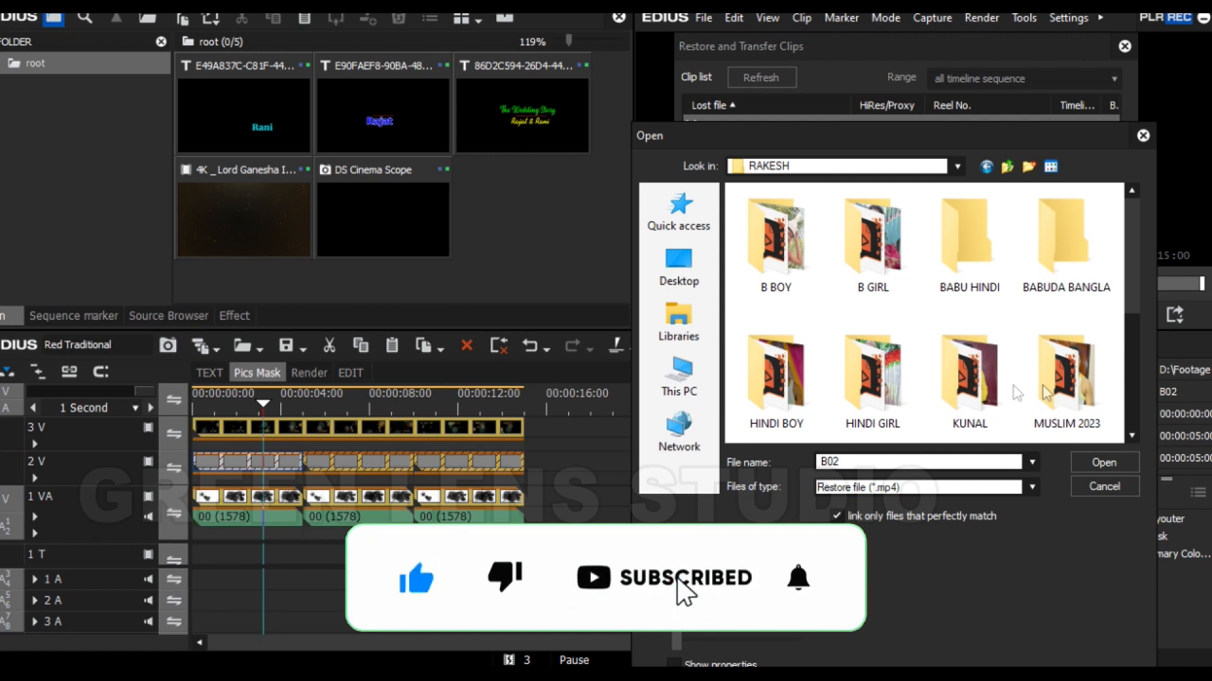
pyautogui.doubleClick(968, 378)
pyautogui.doubleClick(792, 270)
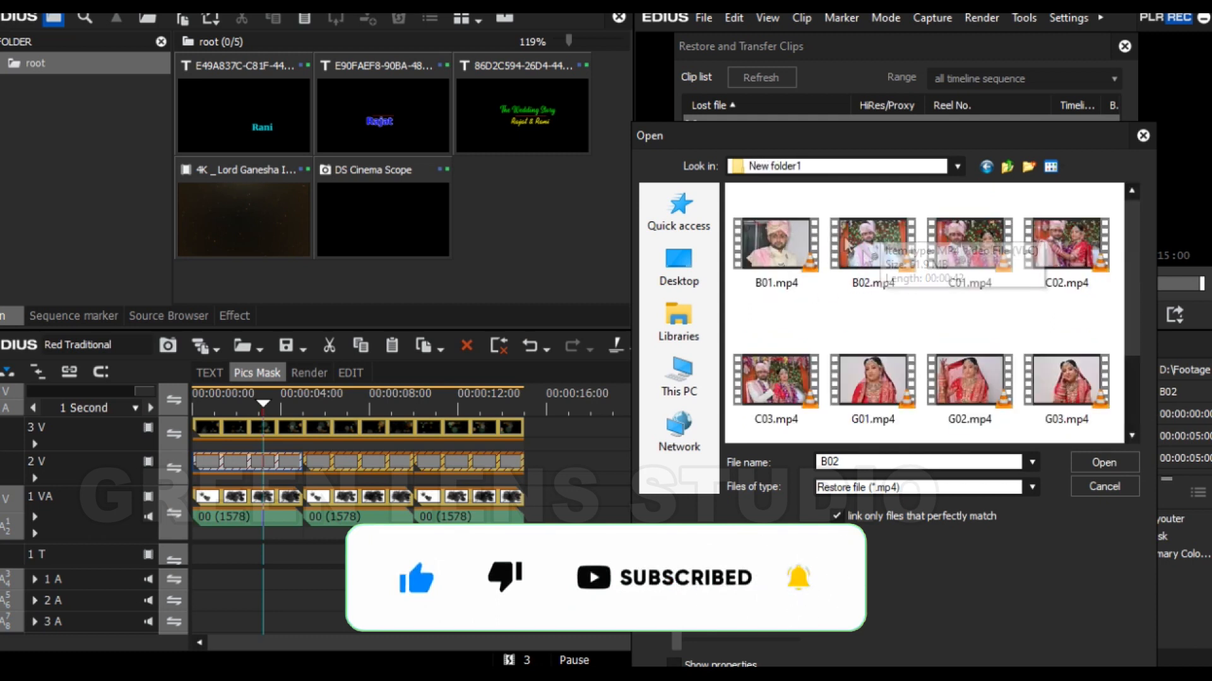
pyautogui.click(872, 262)
pyautogui.click(1089, 459)
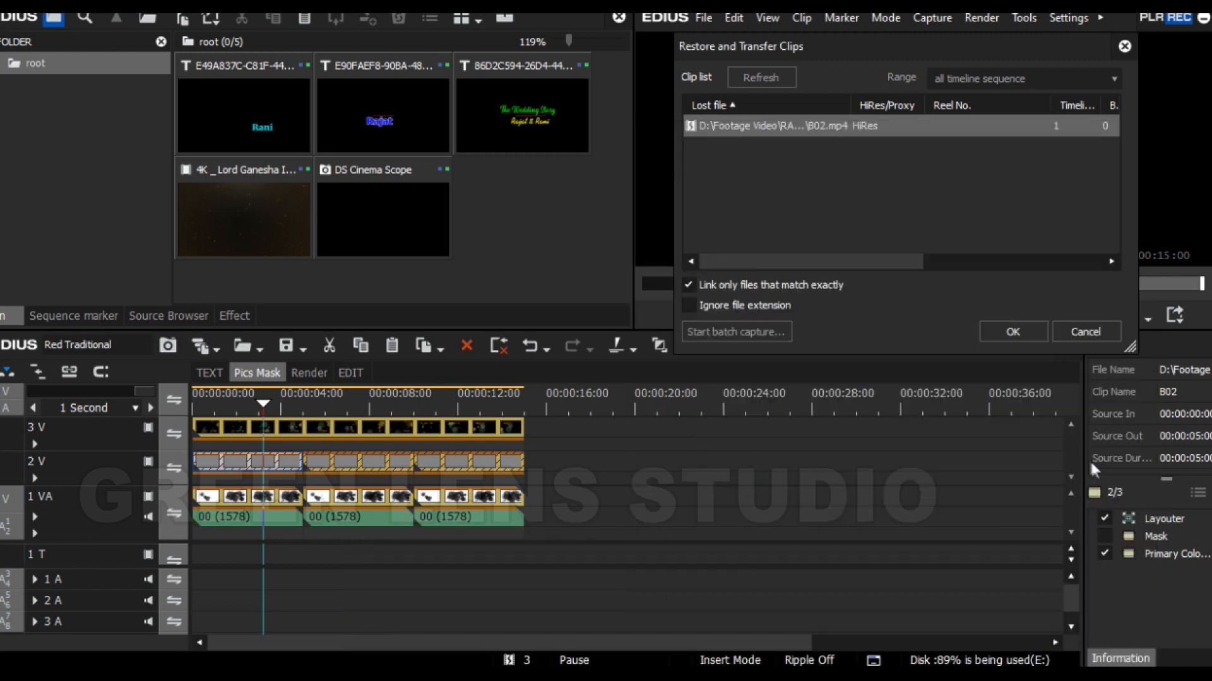
pyautogui.click(1011, 331)
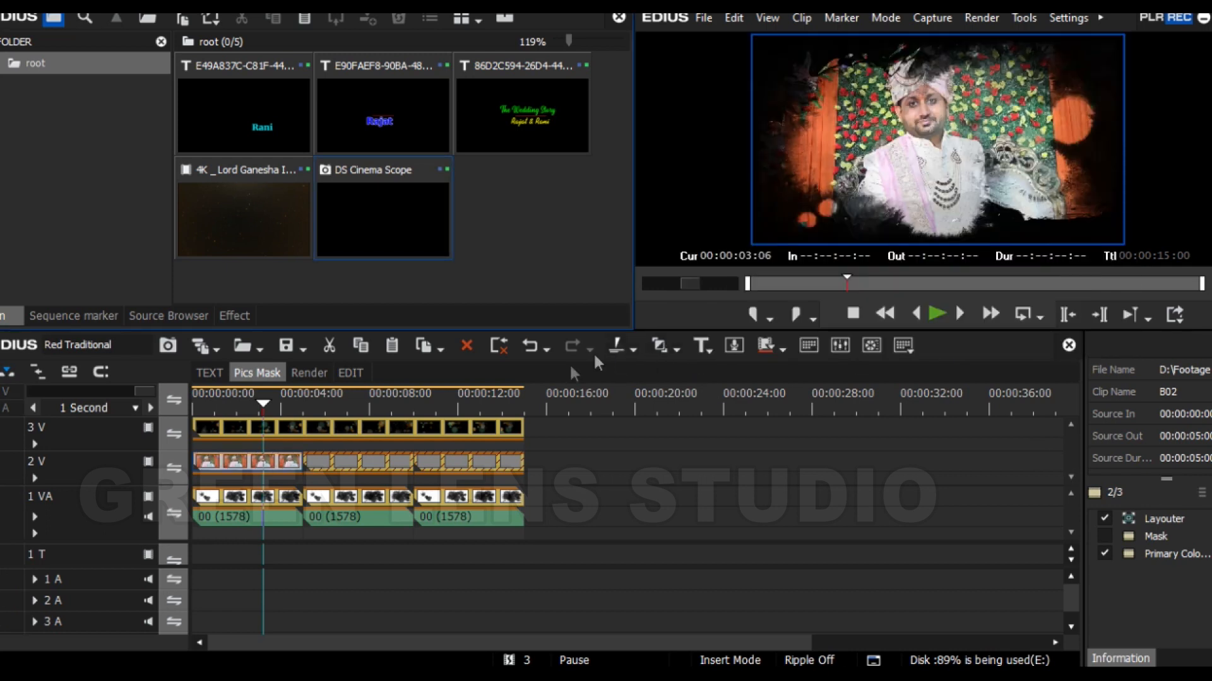
# - Restore the second missing clip on track 2 V by linking it to G03.mp4 in New folder1
pyautogui.moveTo(270, 400); pyautogui.dragTo(334, 402)
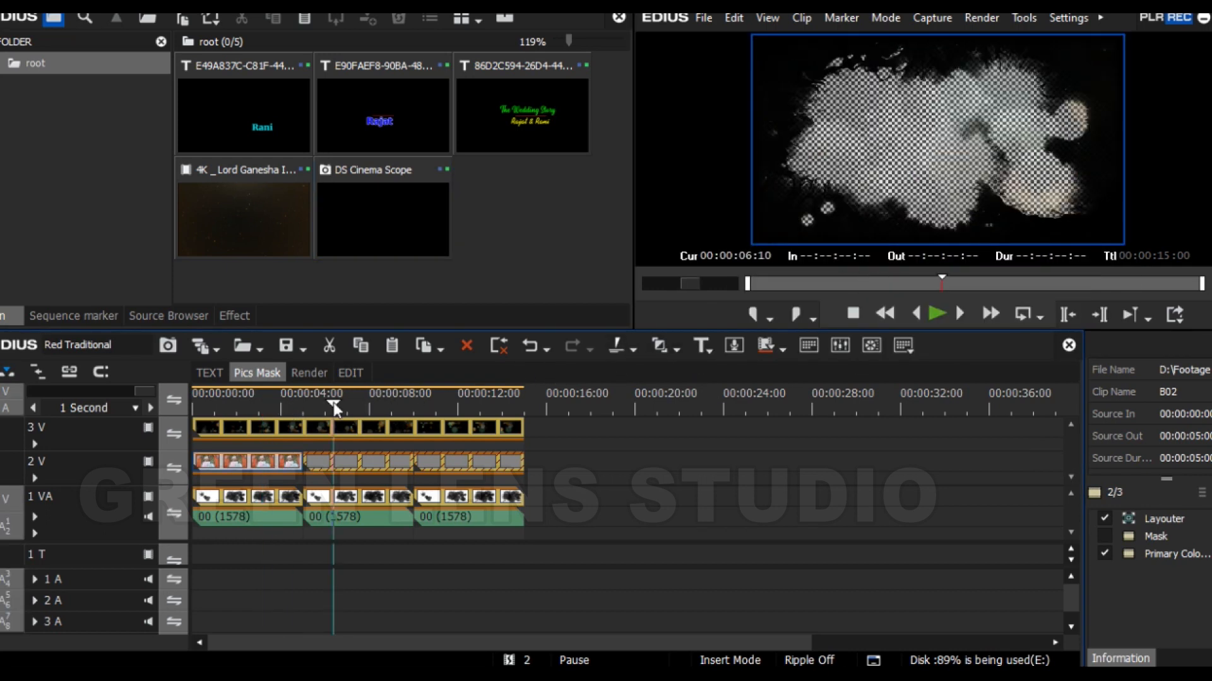
pyautogui.doubleClick(373, 460)
pyautogui.doubleClick(840, 126)
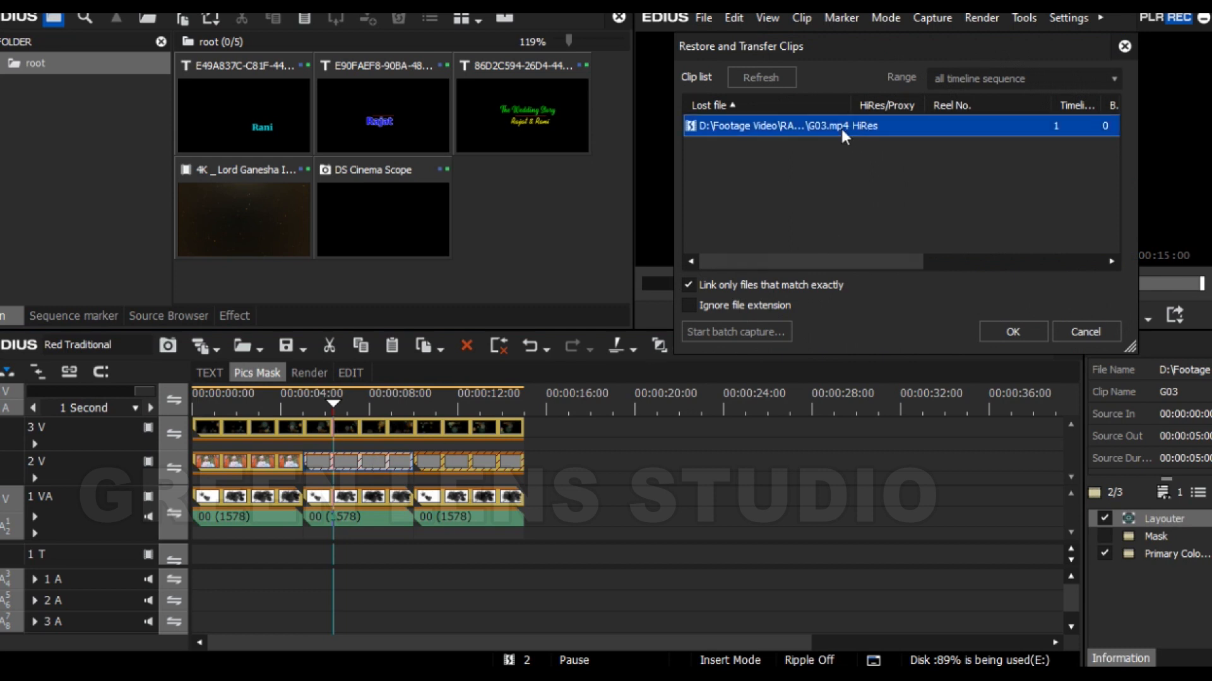
pyautogui.click(1072, 389)
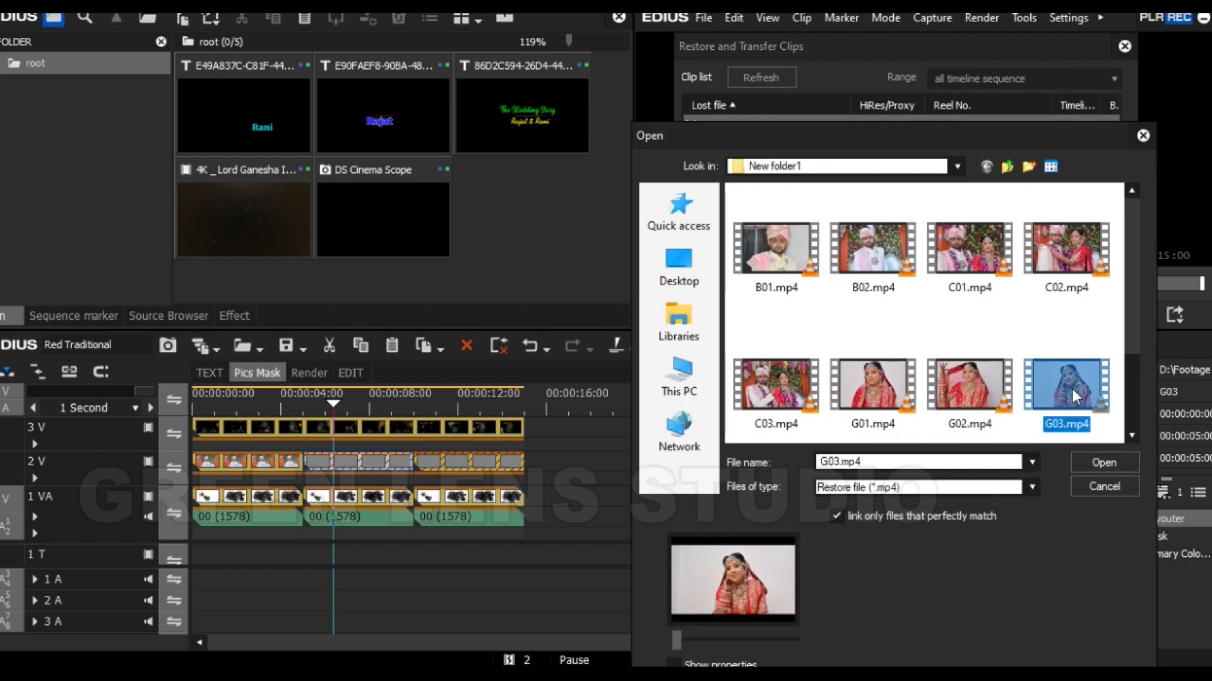
pyautogui.click(1104, 462)
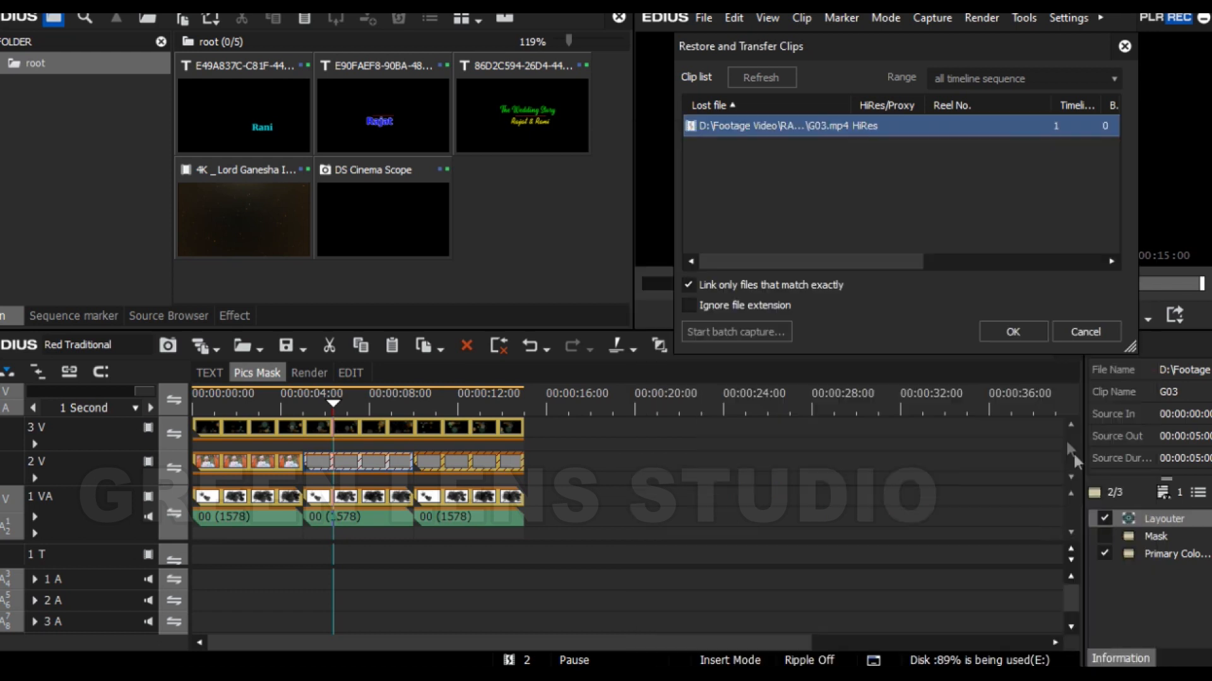
pyautogui.click(1008, 330)
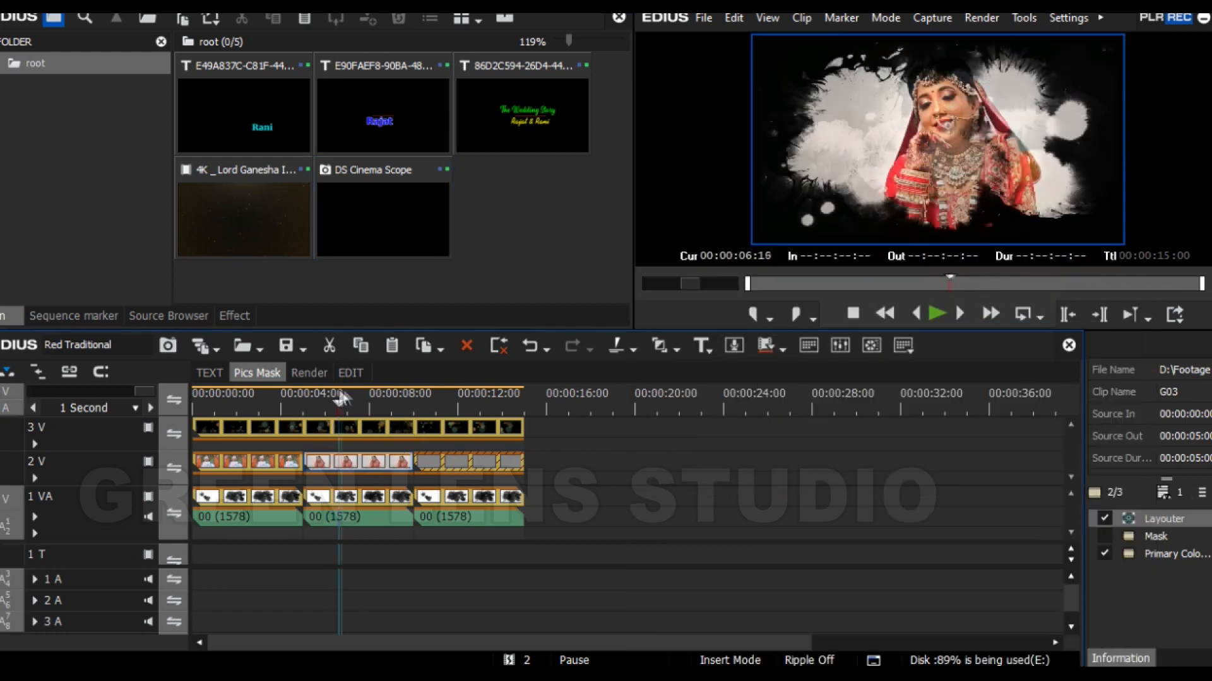
# - Restore the third missing clip on track 2 V by linking it to C02.mp4 in New folder1
pyautogui.click(472, 403)
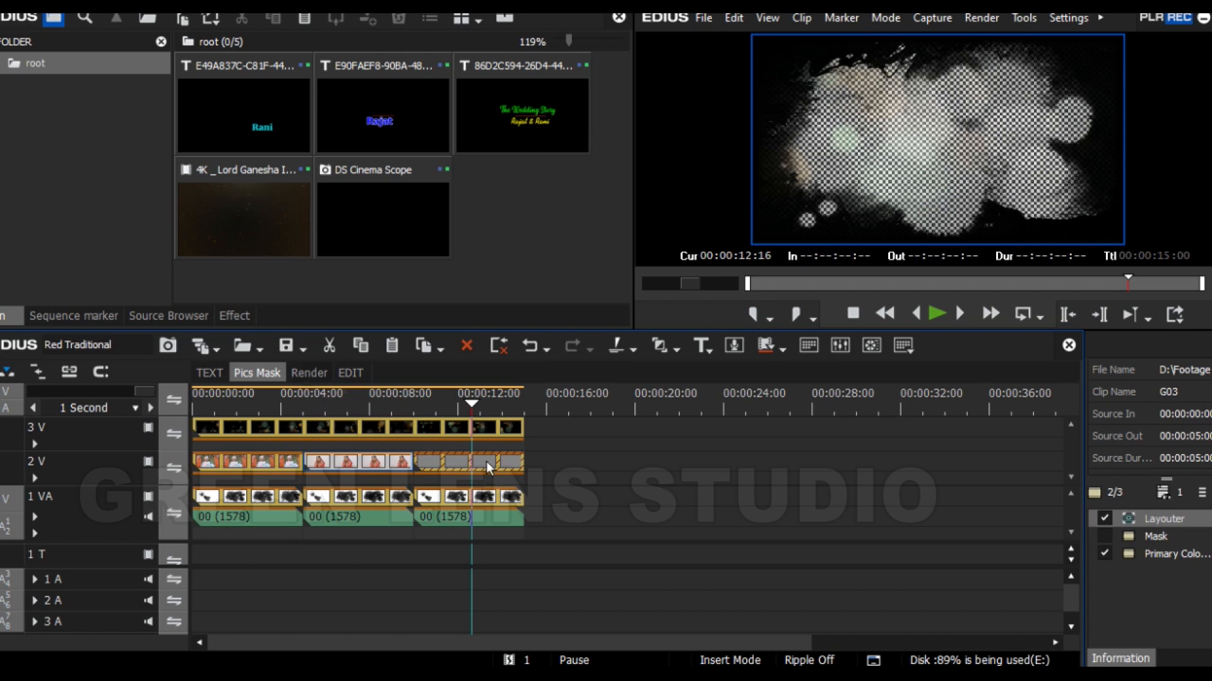
pyautogui.doubleClick(486, 461)
pyautogui.doubleClick(795, 127)
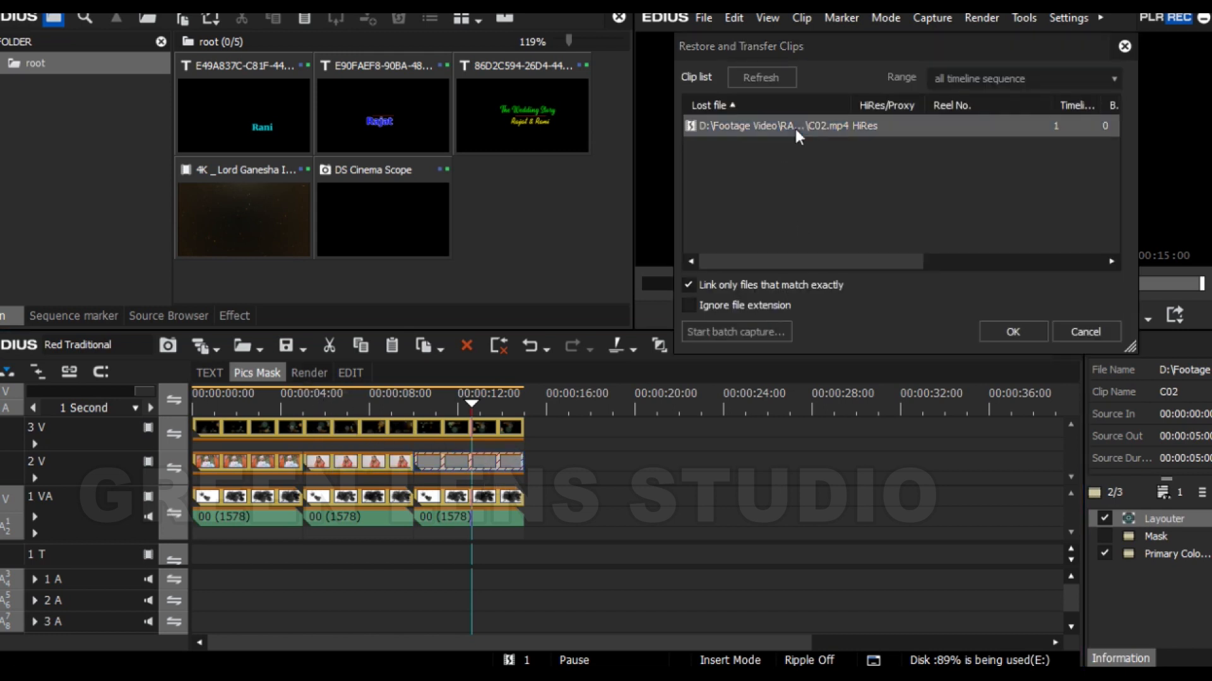
pyautogui.click(1066, 251)
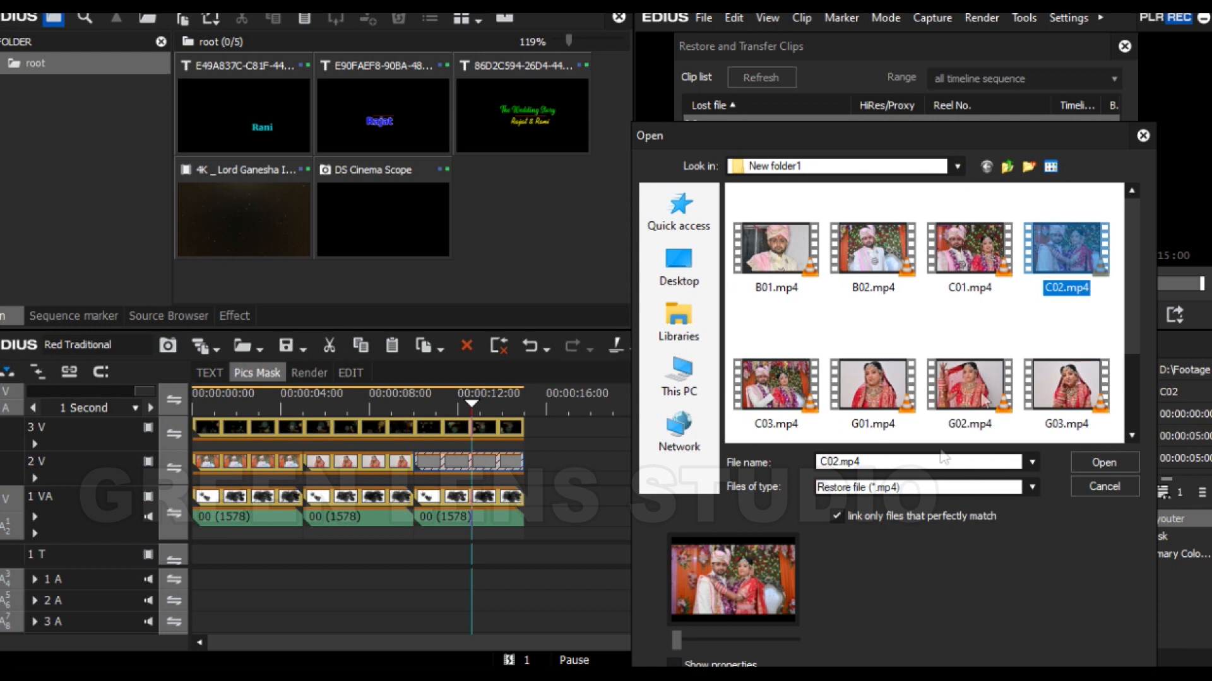
pyautogui.click(1105, 461)
pyautogui.click(982, 335)
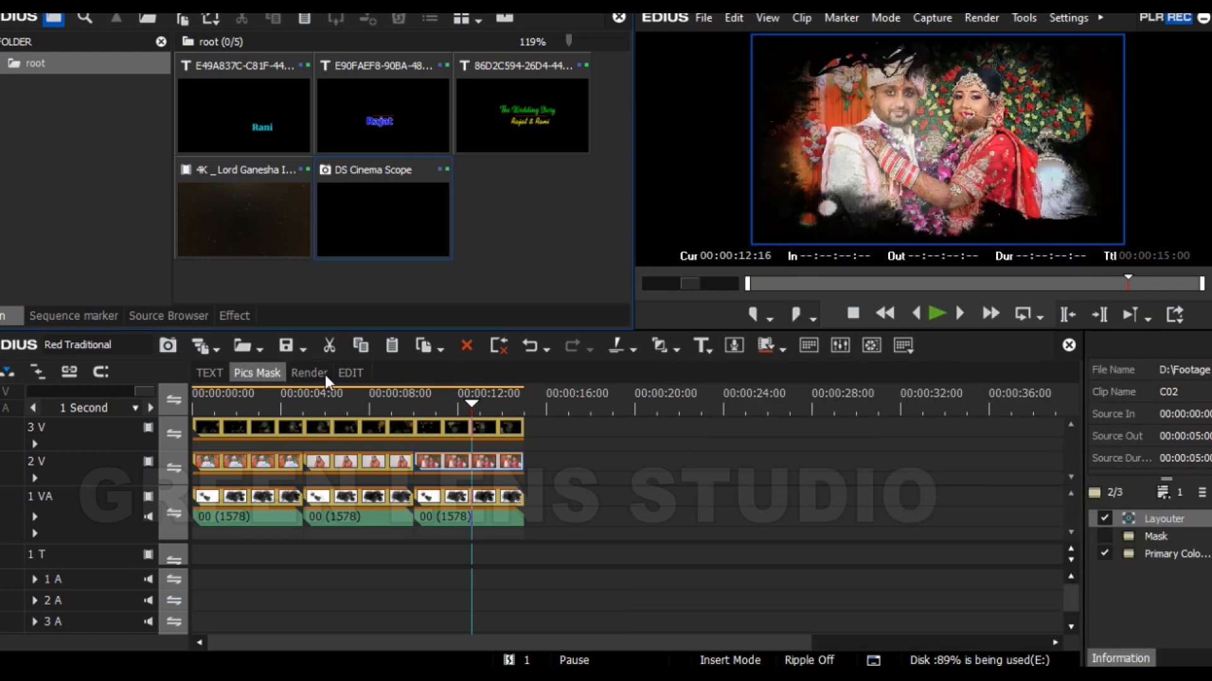
# - Switch to the EDIT sequence, preview the photo section from 00:00:26:13 and check the closing credits near the timeline's end
pyautogui.click(349, 373)
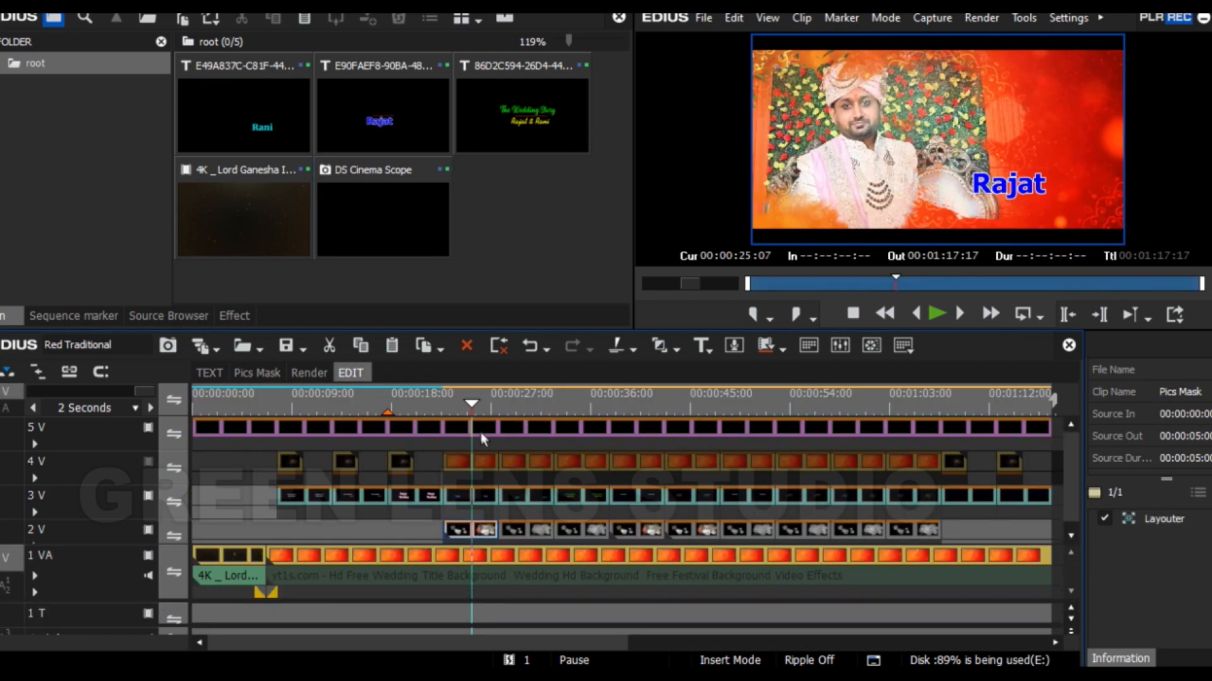
pyautogui.moveTo(470, 405)
pyautogui.mouseDown()
pyautogui.moveTo(503, 407)
pyautogui.moveTo(491, 408)
pyautogui.mouseUp()
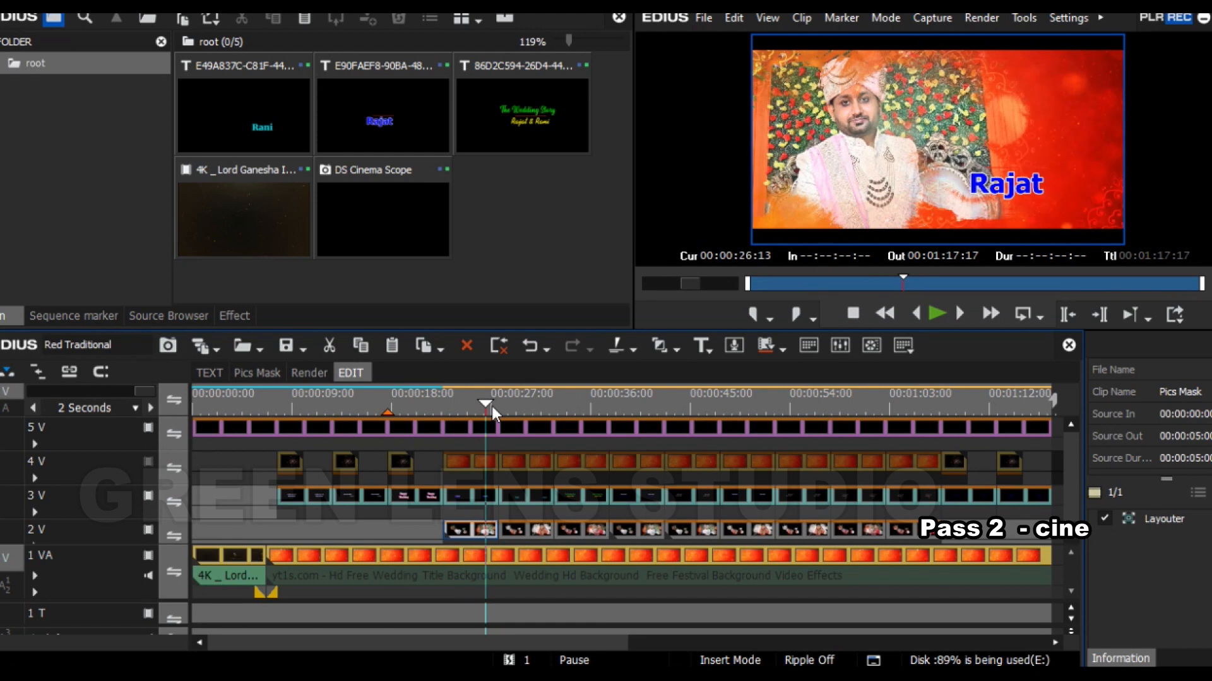
pyautogui.press('space')
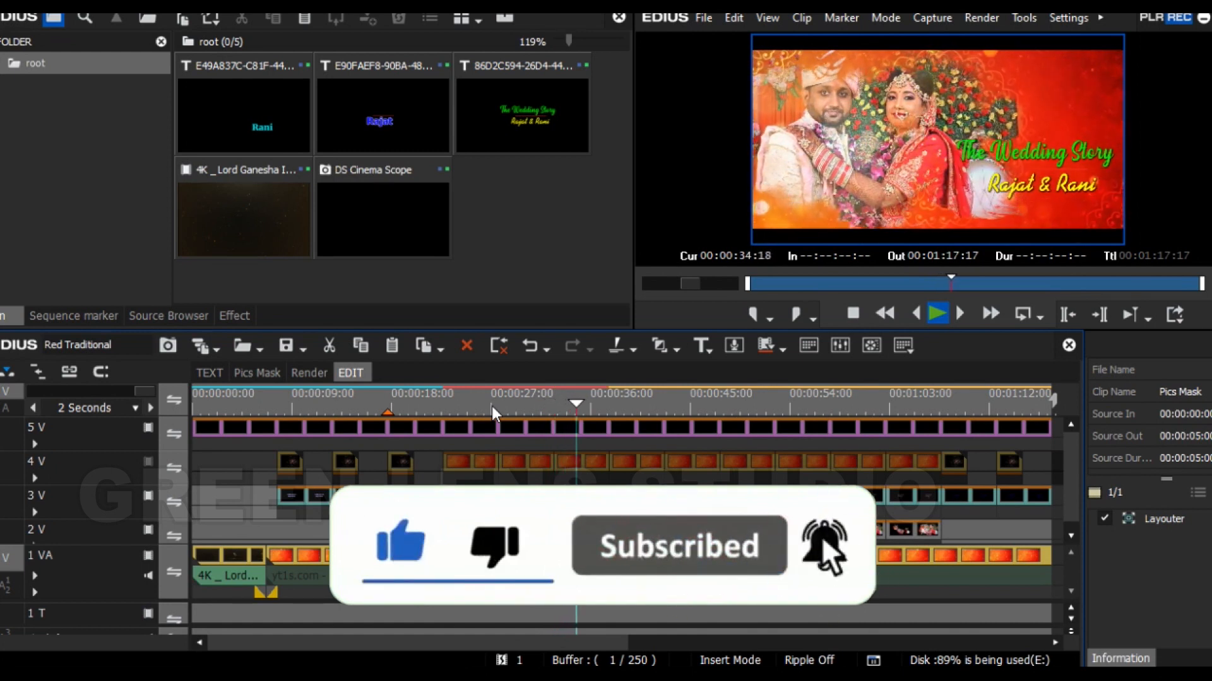
pyautogui.moveTo(592, 401); pyautogui.dragTo(1033, 430)
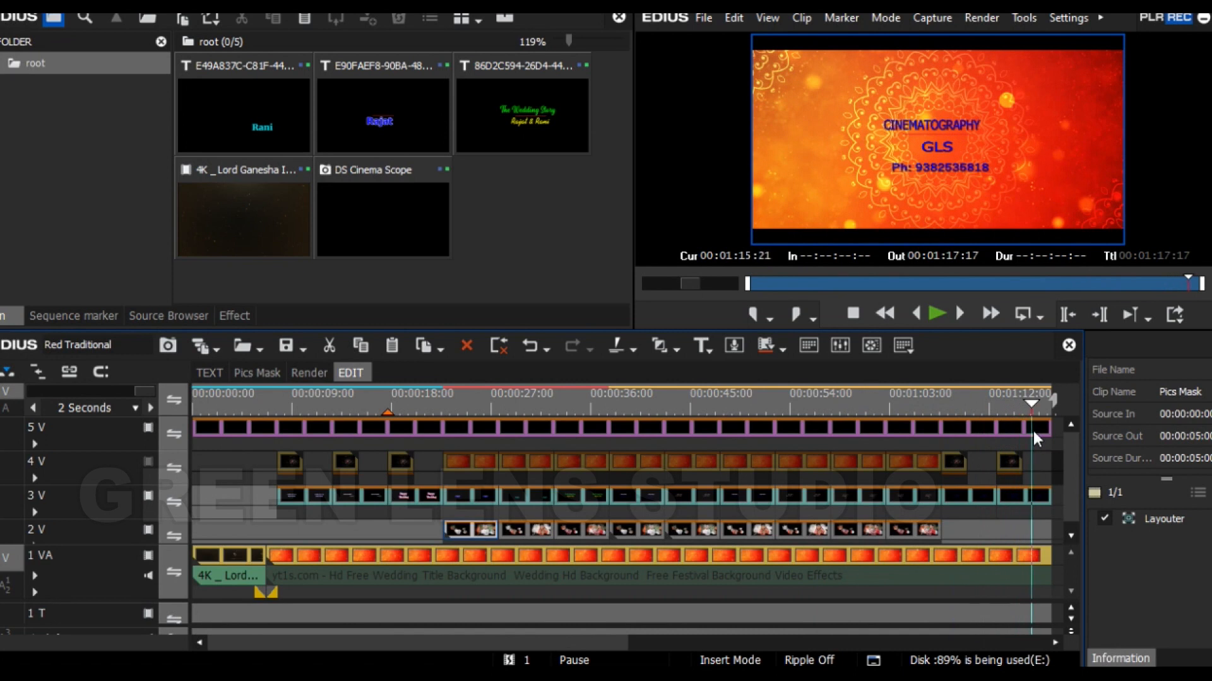
pyautogui.moveTo(583, 634); pyautogui.dragTo(542, 641)
# - Move the playhead to 00:00:20:00 and open the Happy Wedding title clip on track 3 V for editing in Quick Titler
pyautogui.moveTo(490, 401); pyautogui.dragTo(414, 406)
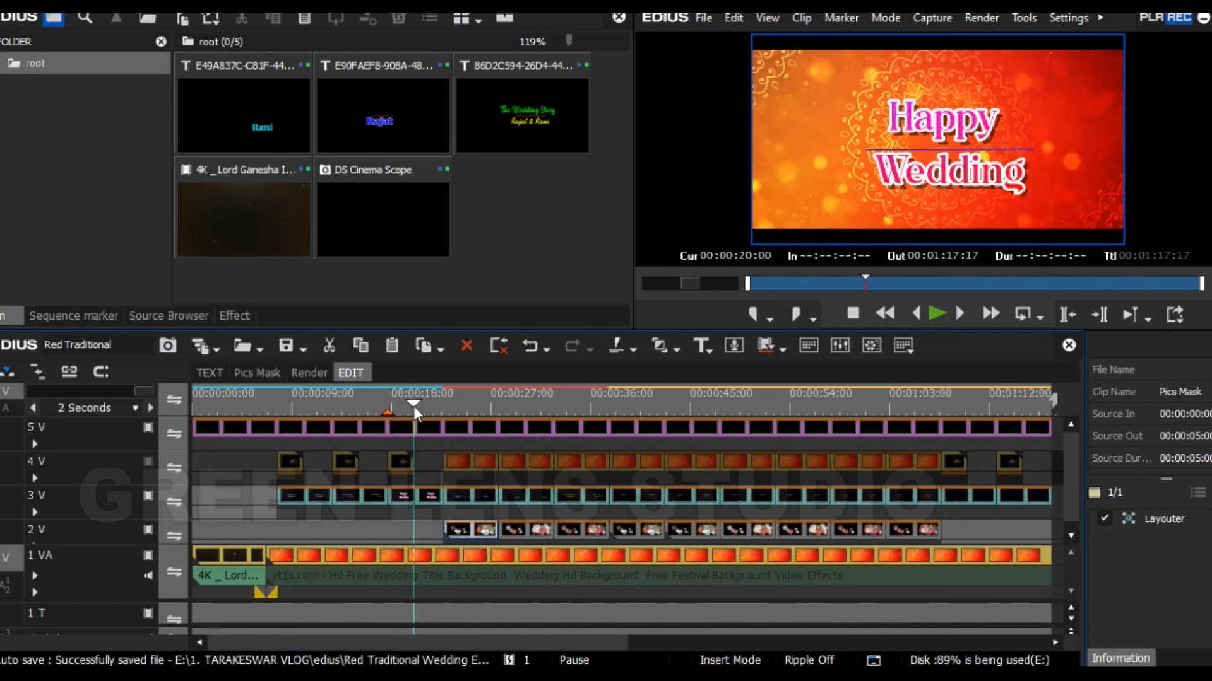
pyautogui.click(427, 493)
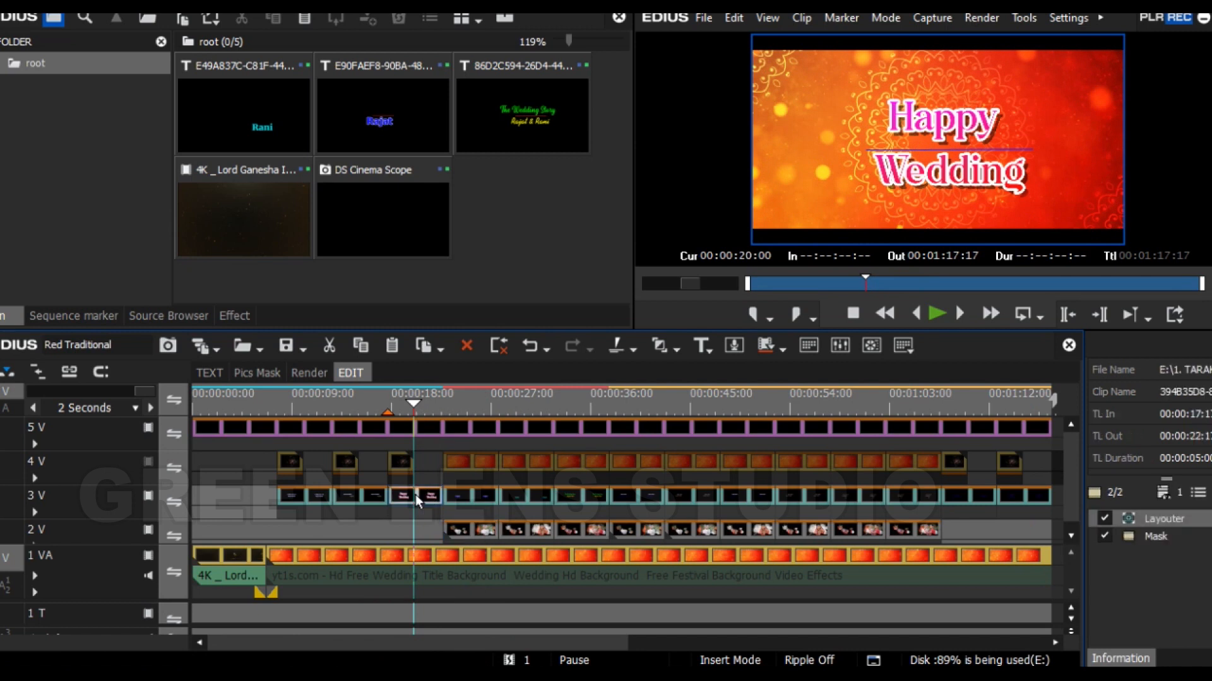
pyautogui.doubleClick(415, 494)
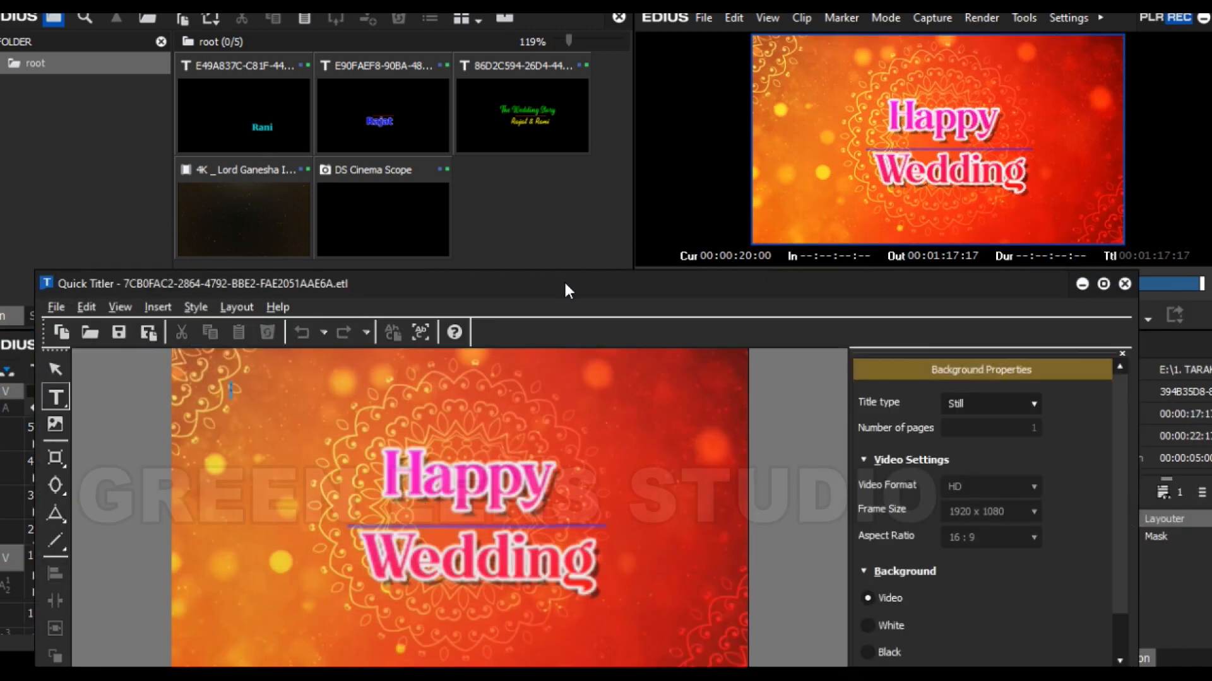
pyautogui.moveTo(563, 279); pyautogui.dragTo(622, 124)
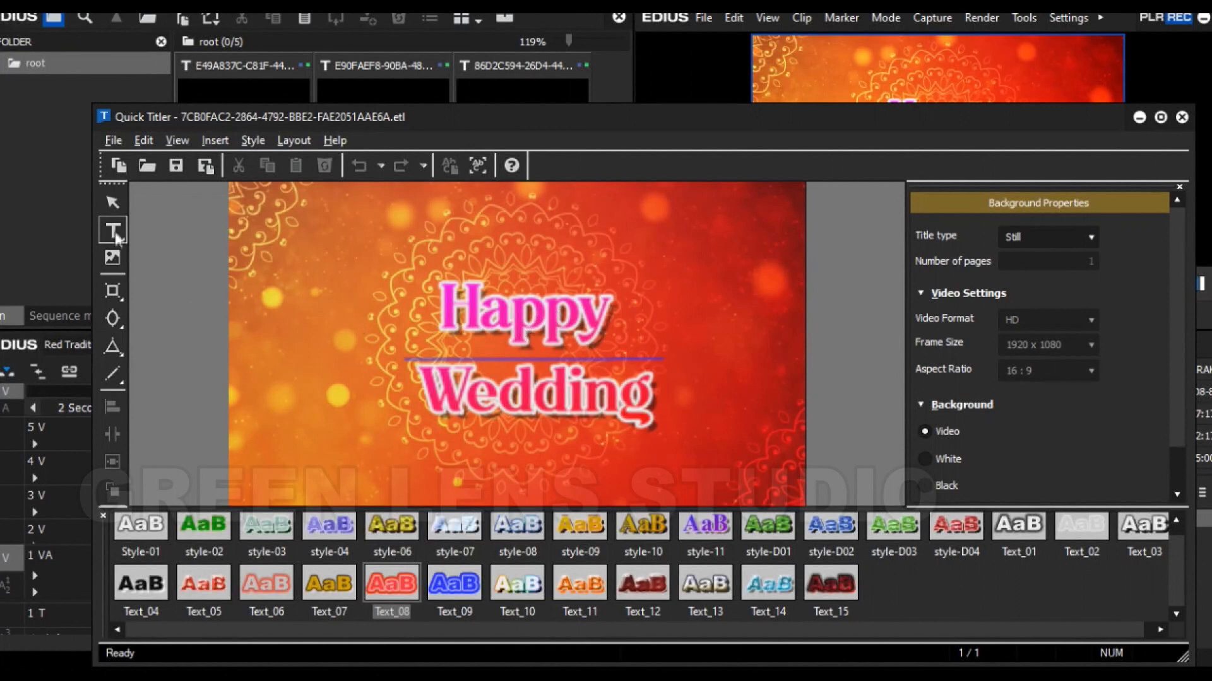
# - Replace the title's first line, Happy, with "The Wedding"
pyautogui.click(448, 317)
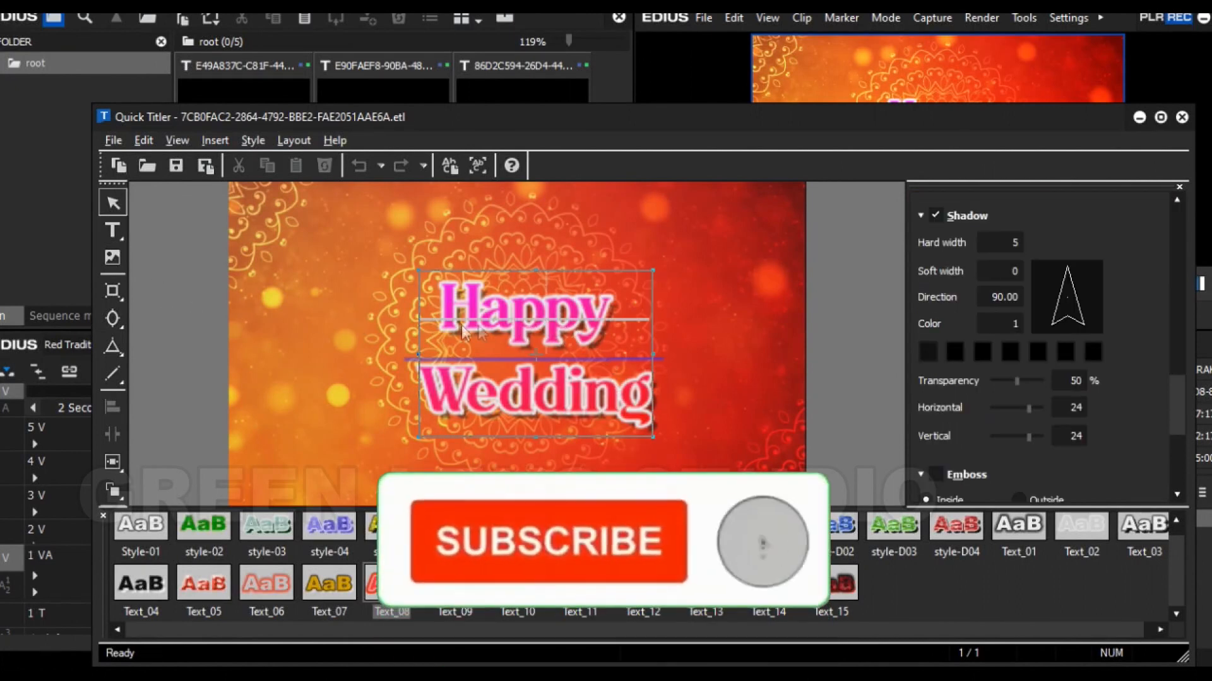
pyautogui.moveTo(445, 313); pyautogui.dragTo(619, 315)
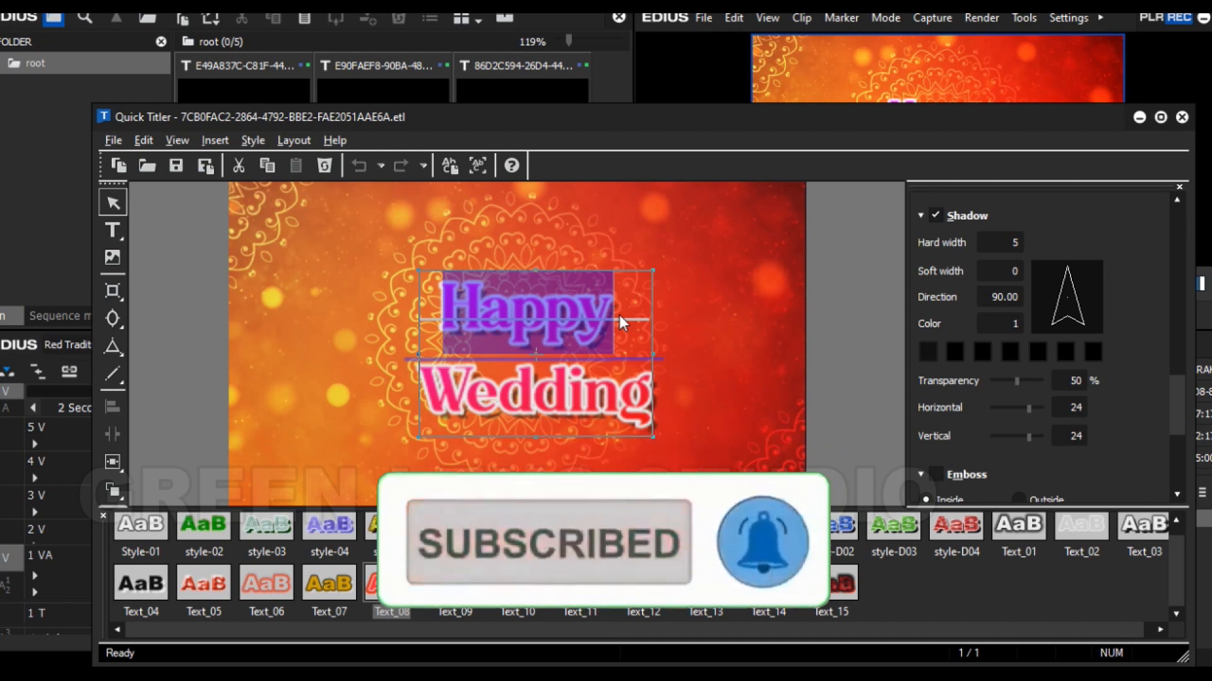
pyautogui.write('Th')
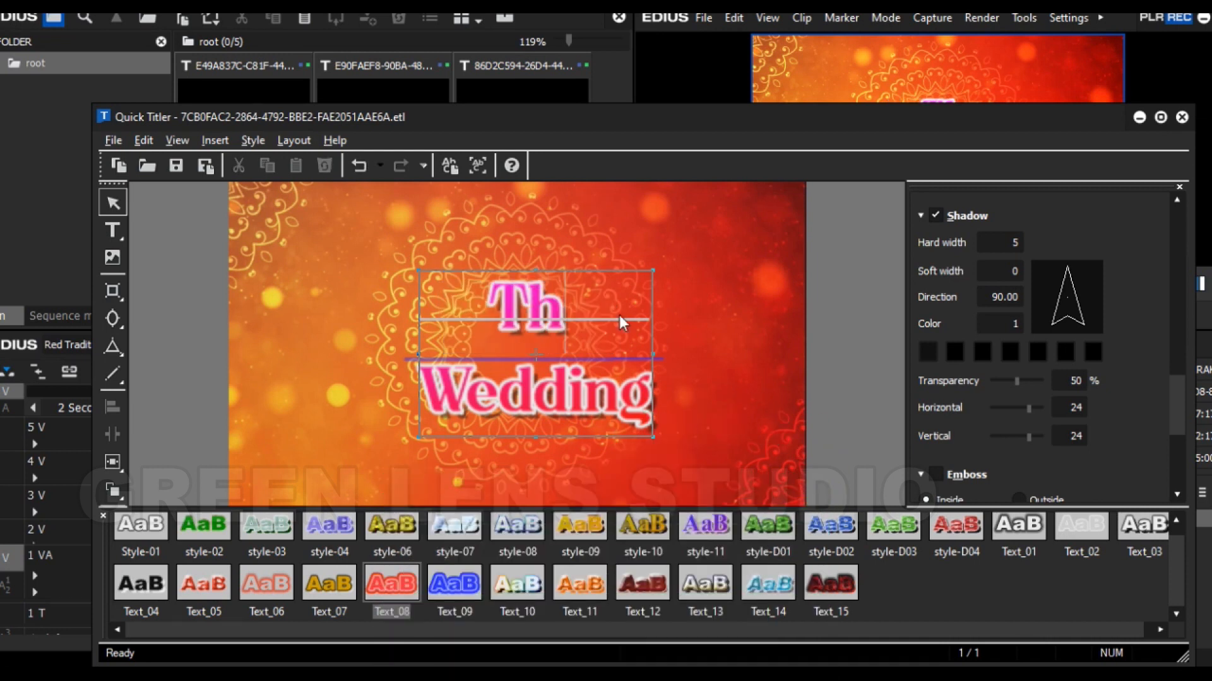
pyautogui.write('e')
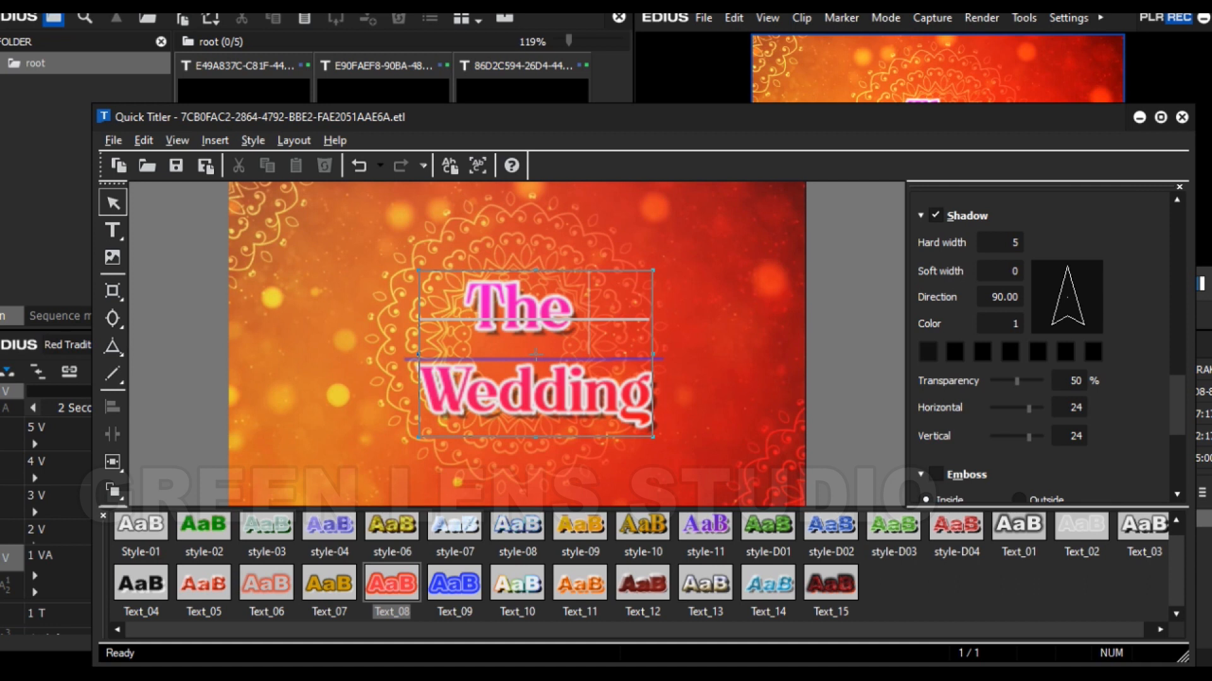
pyautogui.write(' Weddi')
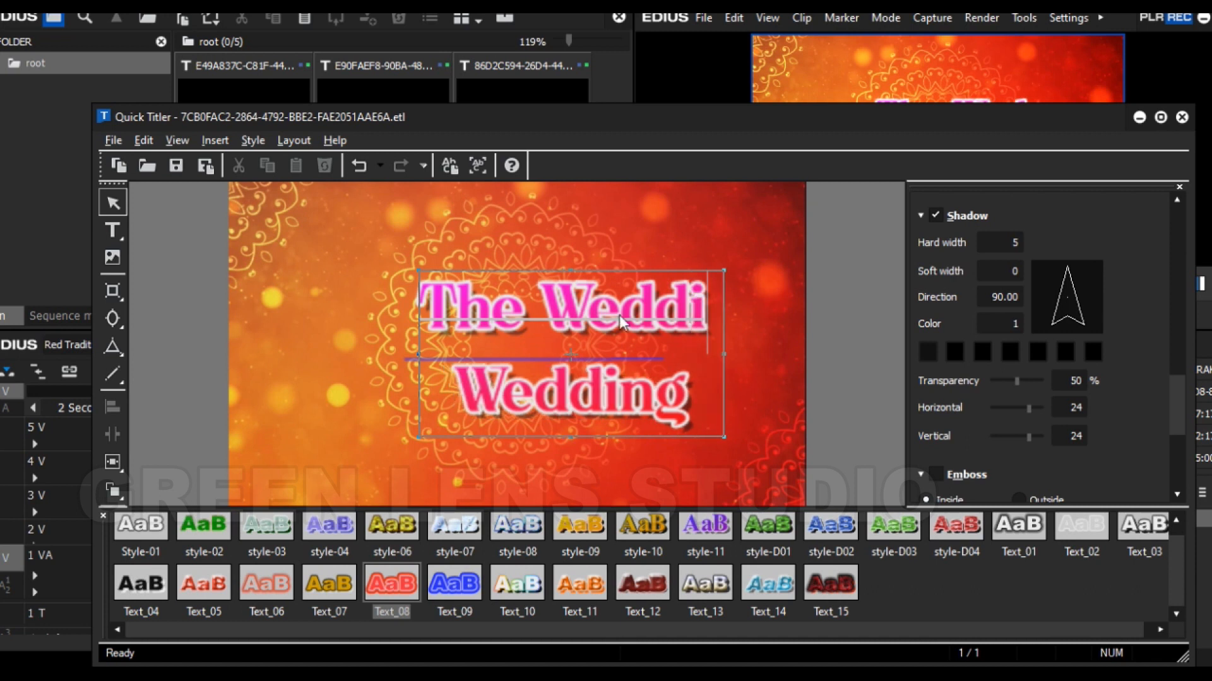
pyautogui.write('ng')
# - Reposition the two-line title text so it is roughly centred over the horizontal line
pyautogui.moveTo(656, 304); pyautogui.dragTo(592, 313)
pyautogui.click(650, 345)
pyautogui.click(479, 250)
pyautogui.moveTo(590, 407); pyautogui.dragTo(532, 411)
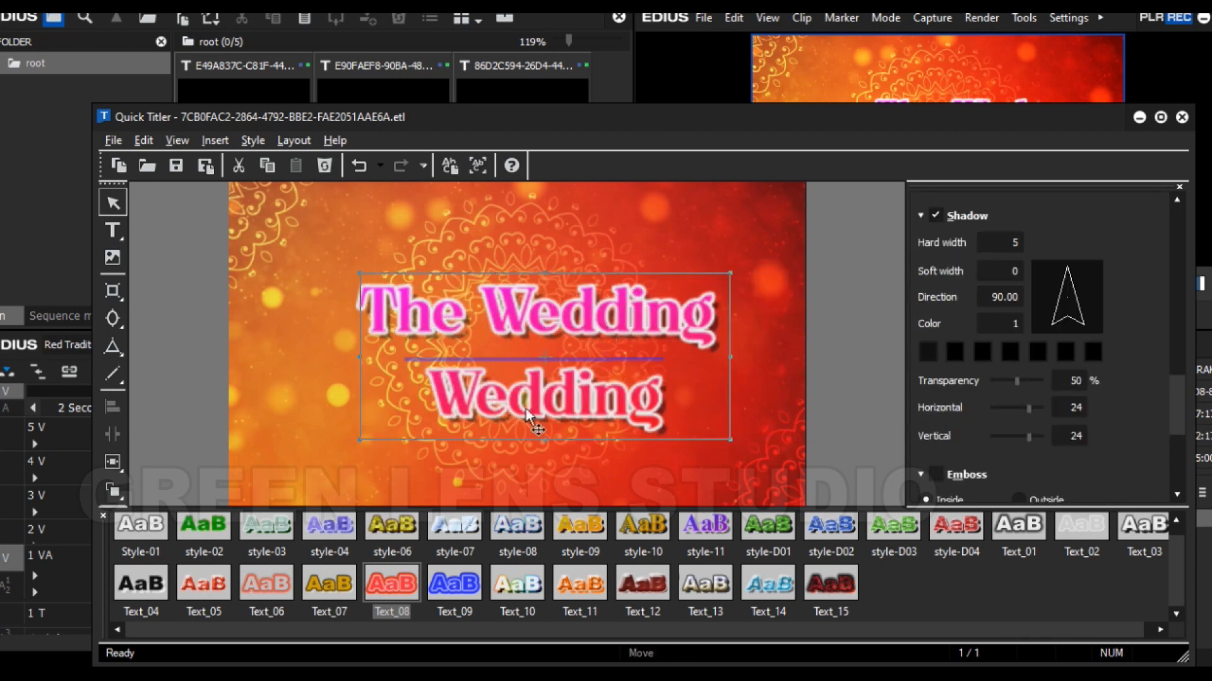
# - Replace the title's second line, Wedding, with "Story"
pyautogui.click(525, 406)
pyautogui.moveTo(443, 393); pyautogui.dragTo(665, 402)
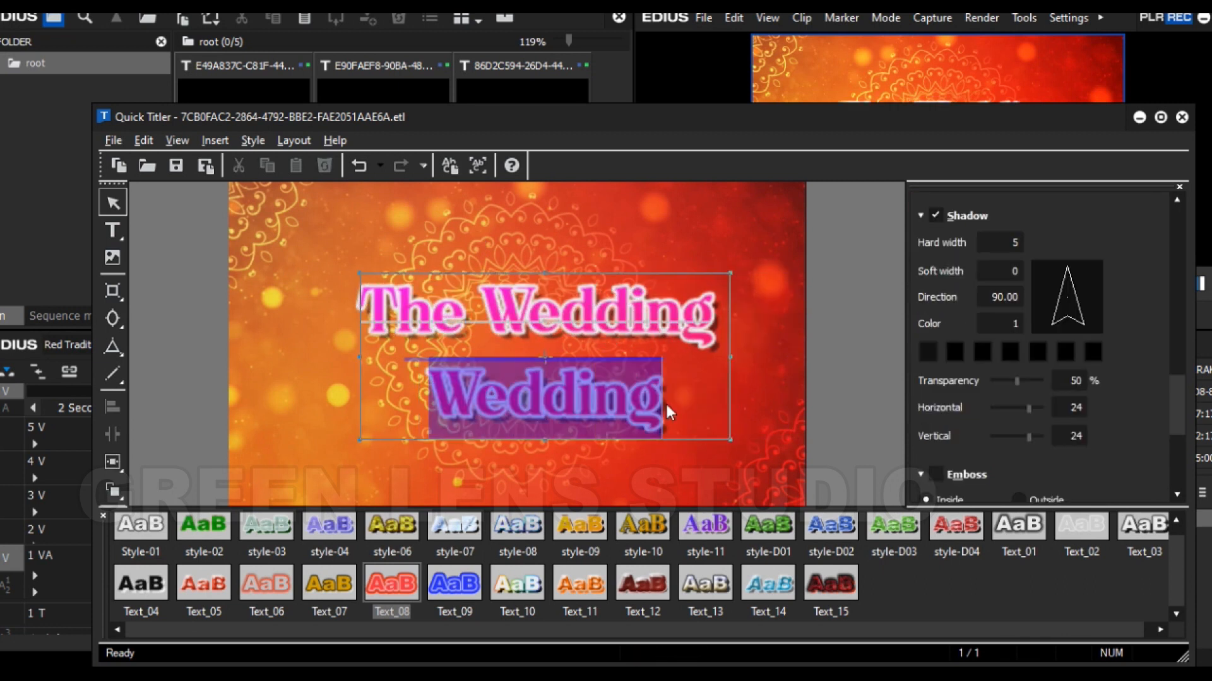
pyautogui.write('S')
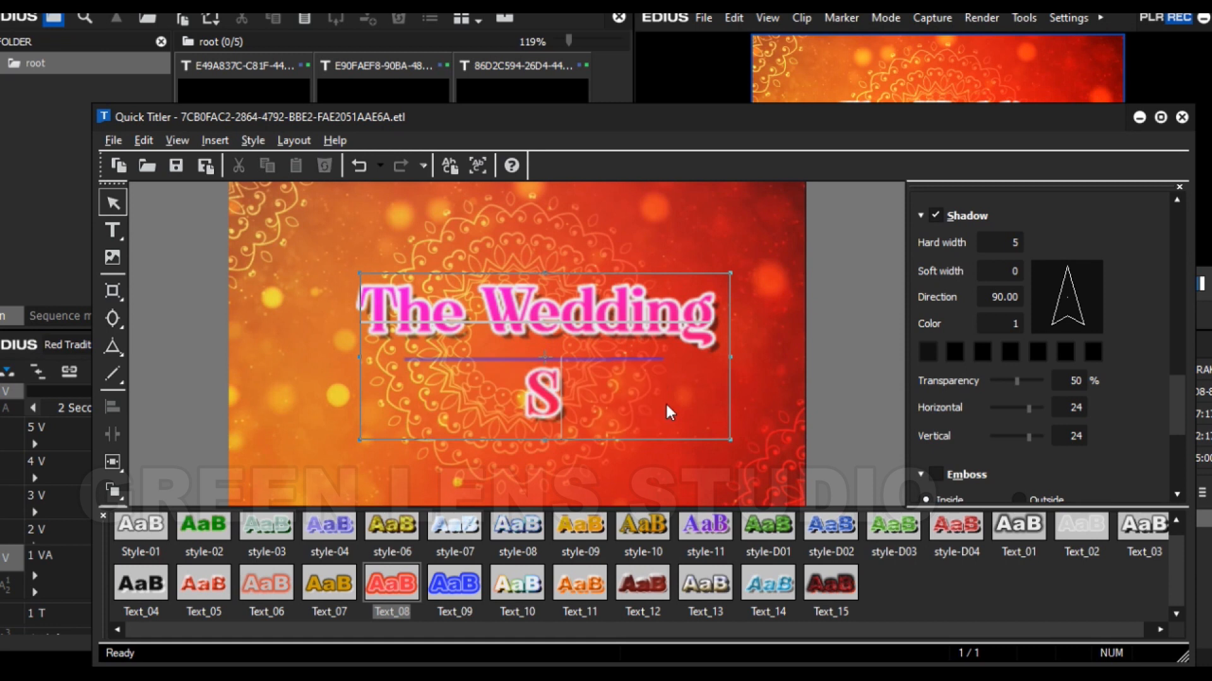
pyautogui.write('tory')
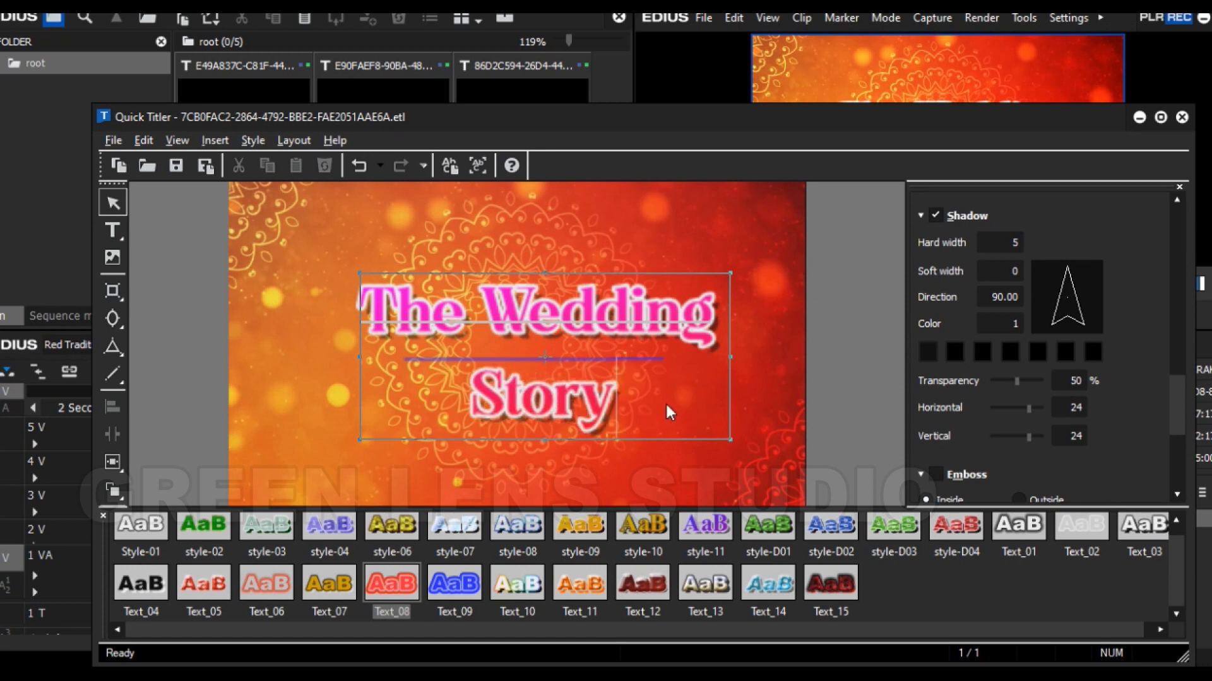
# - Scale down the two-line title text proportionally from its corner, then save the title and close Quick Titler
pyautogui.moveTo(730, 273); pyautogui.dragTo(718, 279)
pyautogui.click(744, 308)
pyautogui.click(721, 293)
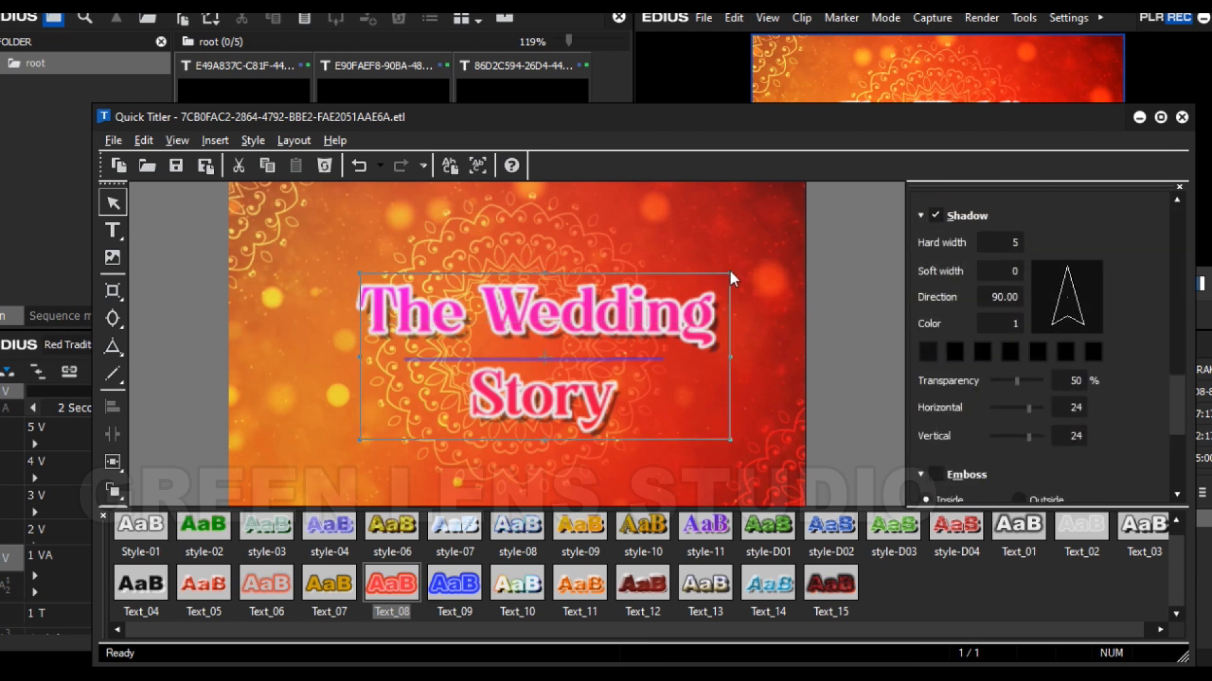
pyautogui.moveTo(729, 273); pyautogui.dragTo(644, 322)
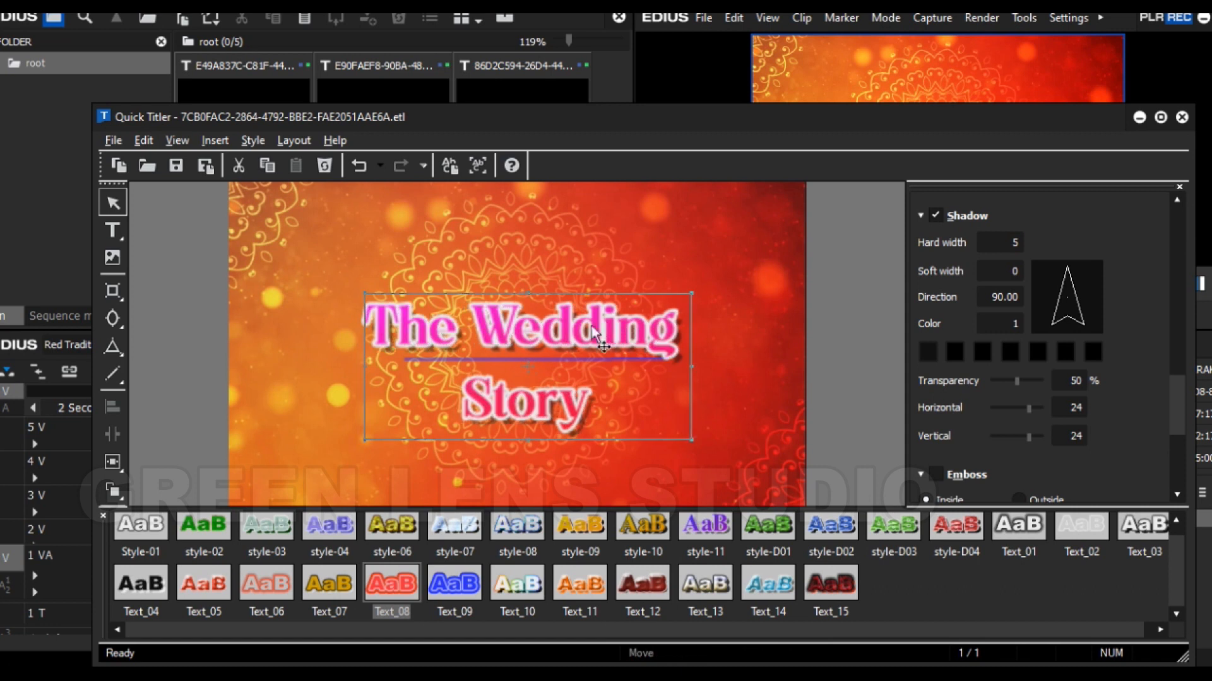
pyautogui.click(1182, 118)
pyautogui.click(553, 419)
# - Move the playhead to 00:00:31:11 and open the bride's name title clip on track 3 V in Quick Titler
pyautogui.moveTo(416, 395); pyautogui.dragTo(1027, 454)
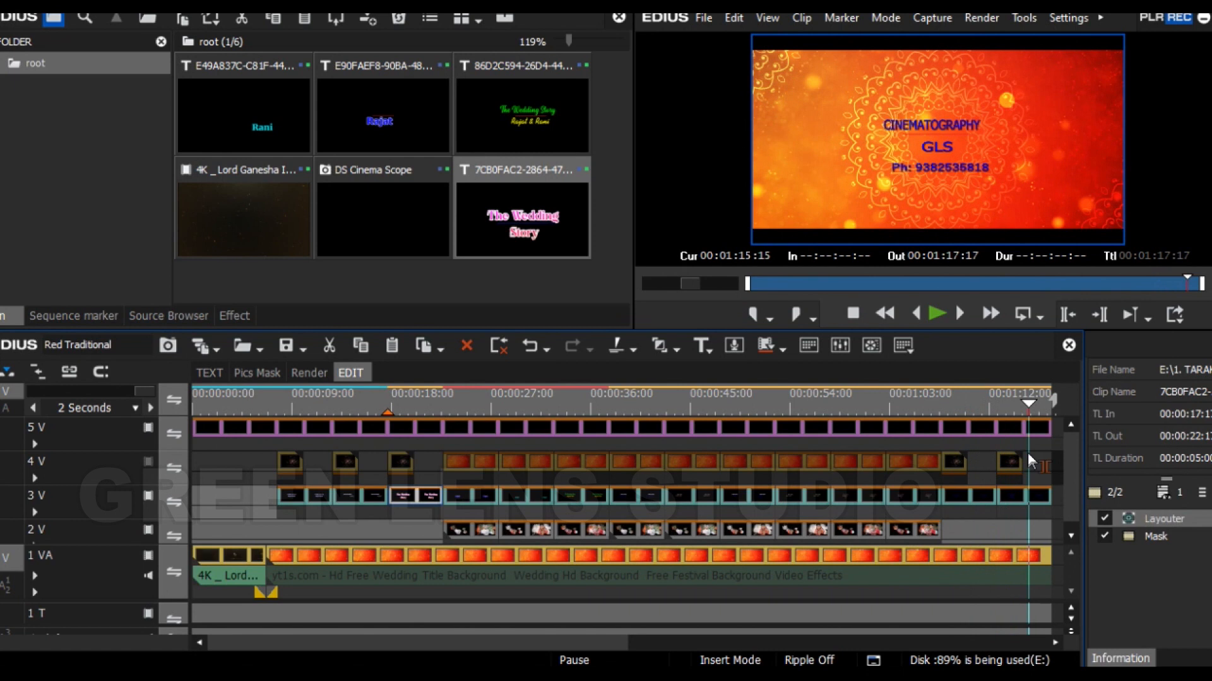
pyautogui.moveTo(595, 643); pyautogui.dragTo(650, 644)
pyautogui.moveTo(821, 397); pyautogui.dragTo(426, 399)
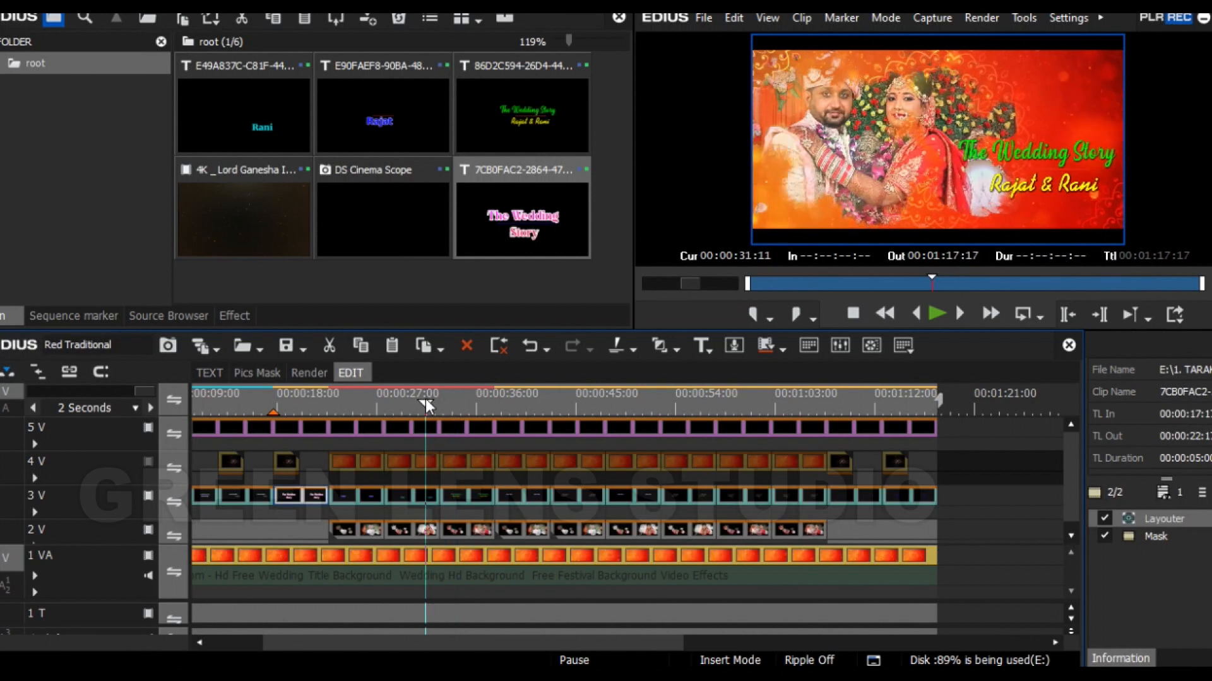
pyautogui.click(414, 494)
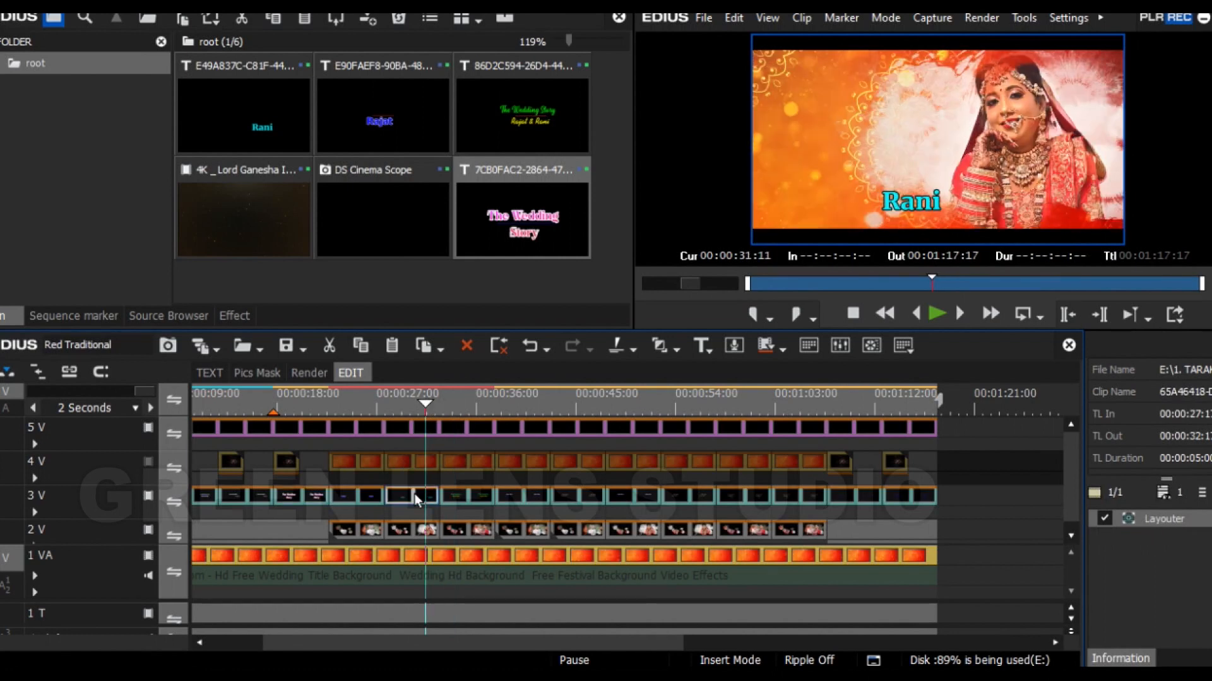
pyautogui.doubleClick(414, 494)
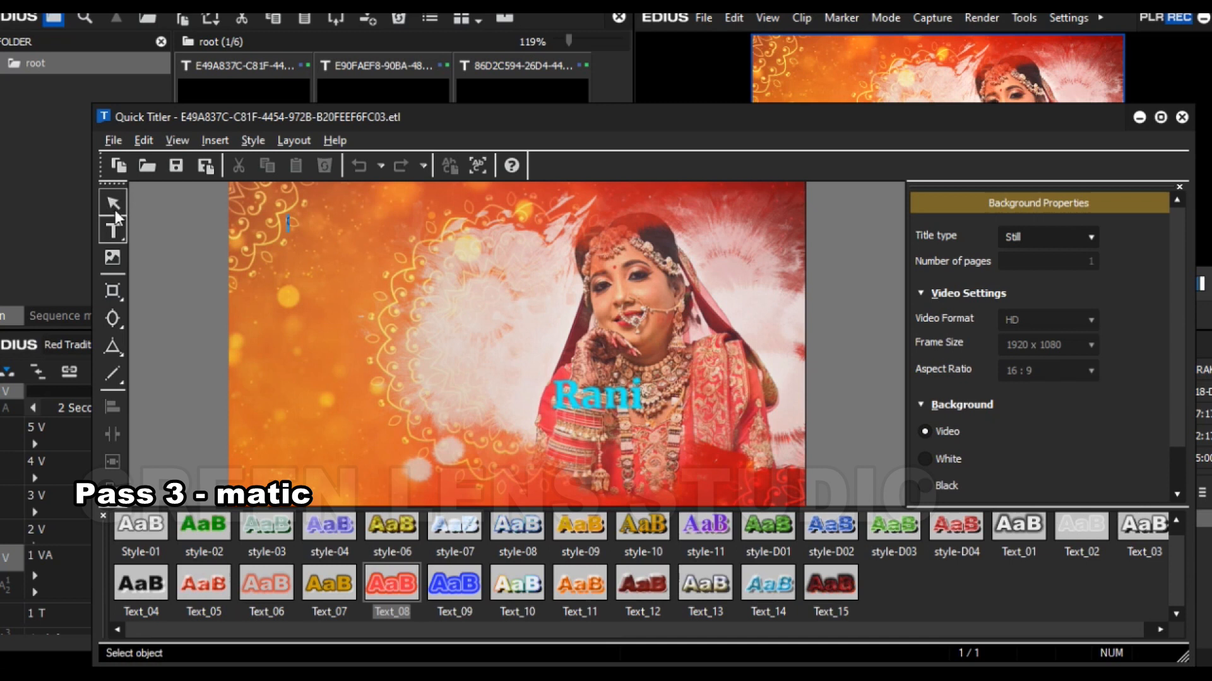
# - Replace the name in the title text with the new bride's first name
pyautogui.click(612, 399)
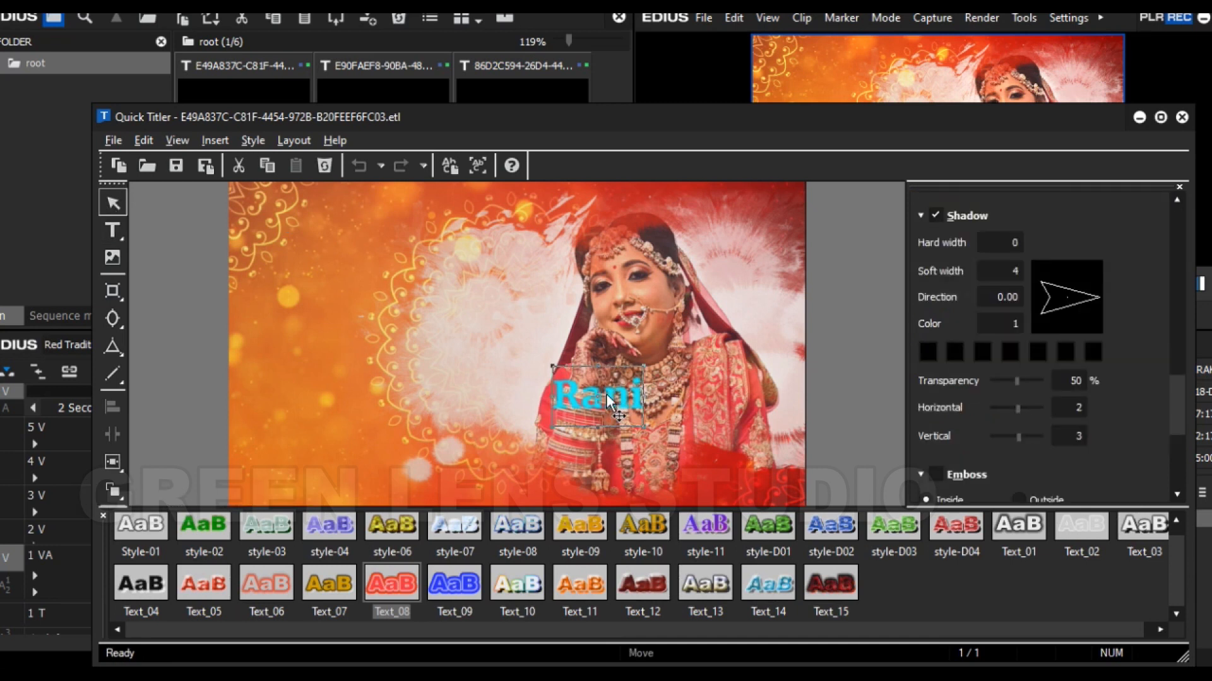
pyautogui.click(606, 401)
pyautogui.moveTo(561, 399); pyautogui.dragTo(661, 403)
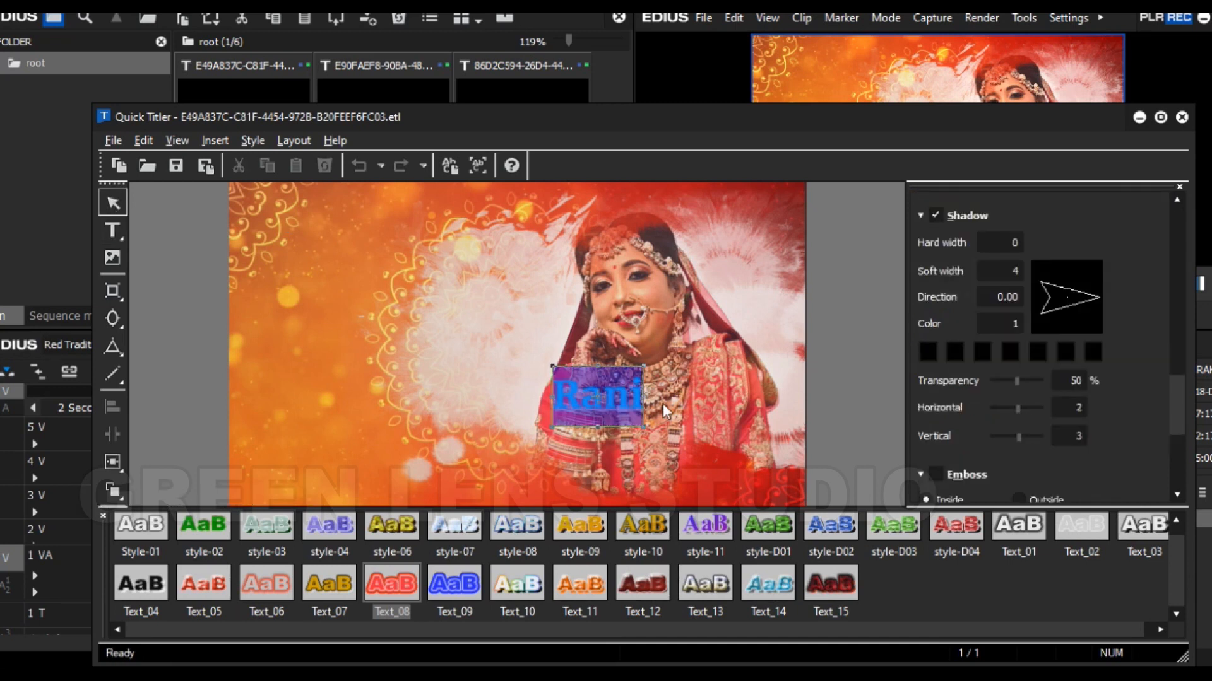
pyautogui.moveTo(587, 402); pyautogui.dragTo(645, 398)
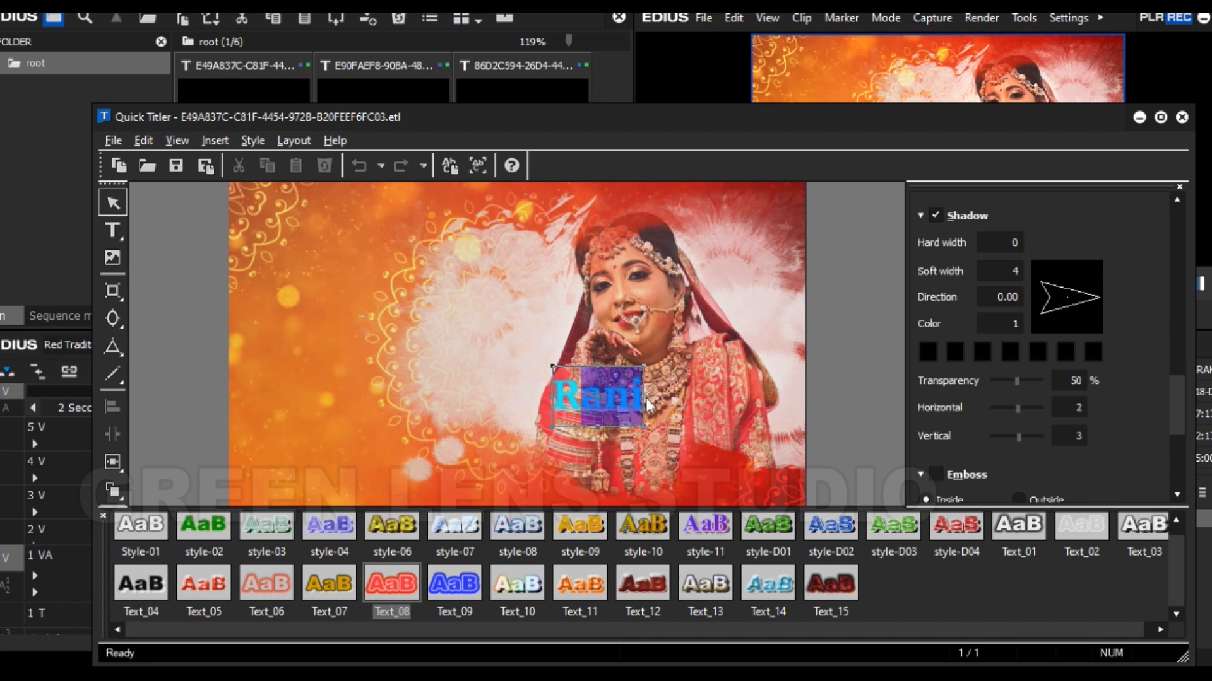
pyautogui.click(569, 400)
pyautogui.moveTo(570, 405); pyautogui.dragTo(654, 403)
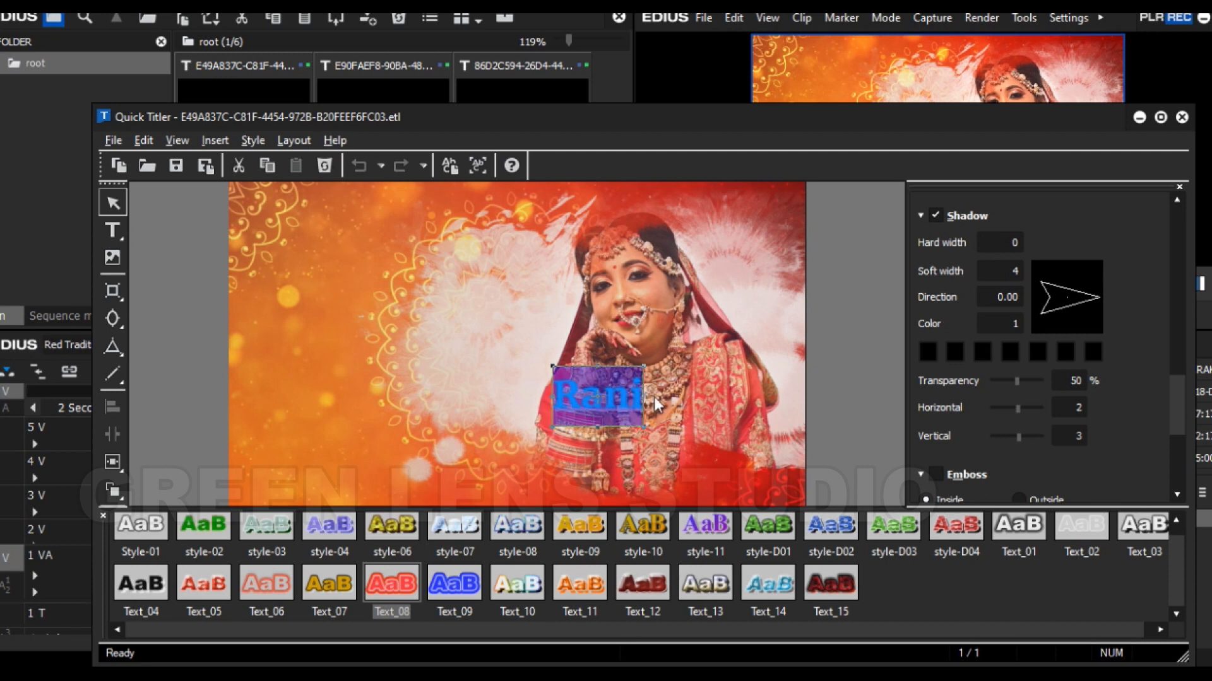
pyautogui.write('RA')
pyautogui.press('BackSpace')
pyautogui.write('adha')
# - Move the bride's name text slightly lower in the frame
pyautogui.click(629, 396)
pyautogui.click(641, 400)
pyautogui.moveTo(641, 400); pyautogui.dragTo(640, 418)
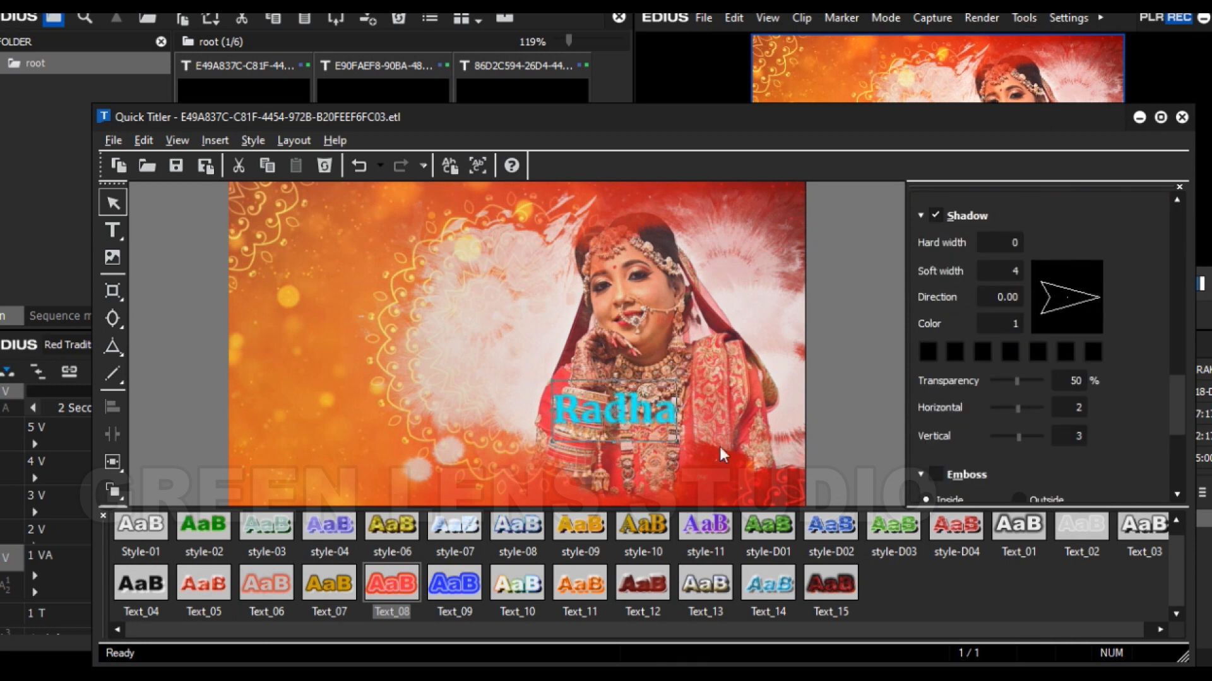
# - Change the first fill color of the bride's name text to green
pyautogui.moveTo(1177, 404); pyautogui.dragTo(1190, 300)
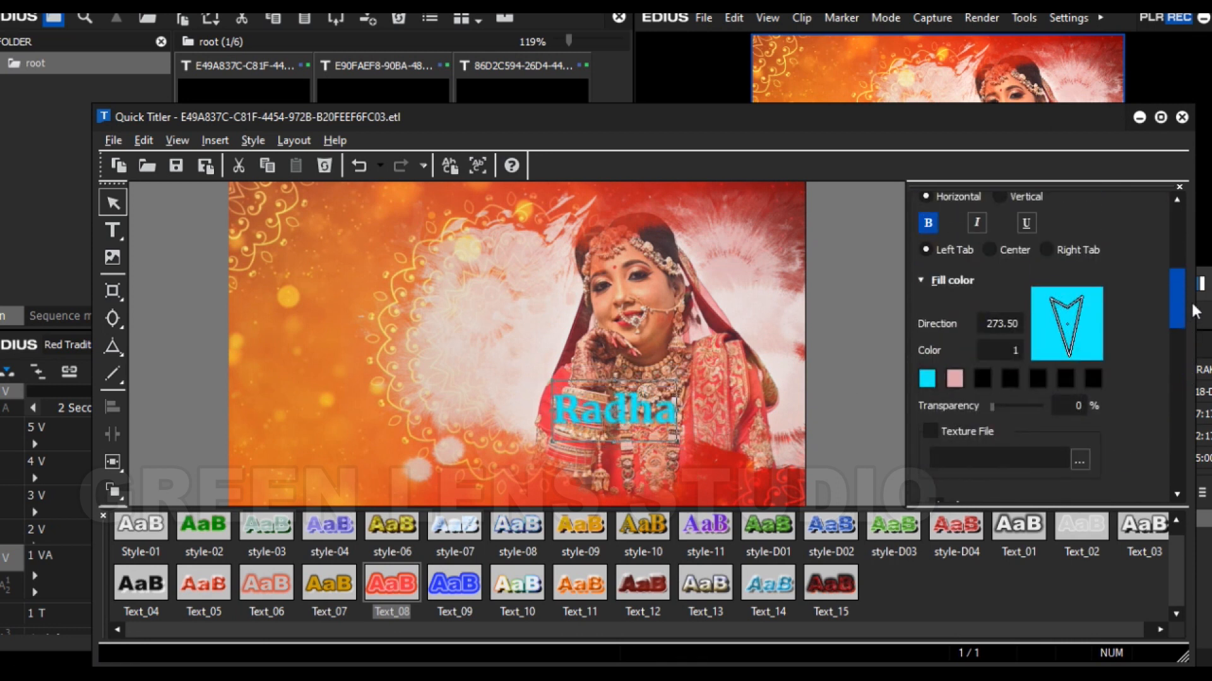
pyautogui.click(928, 380)
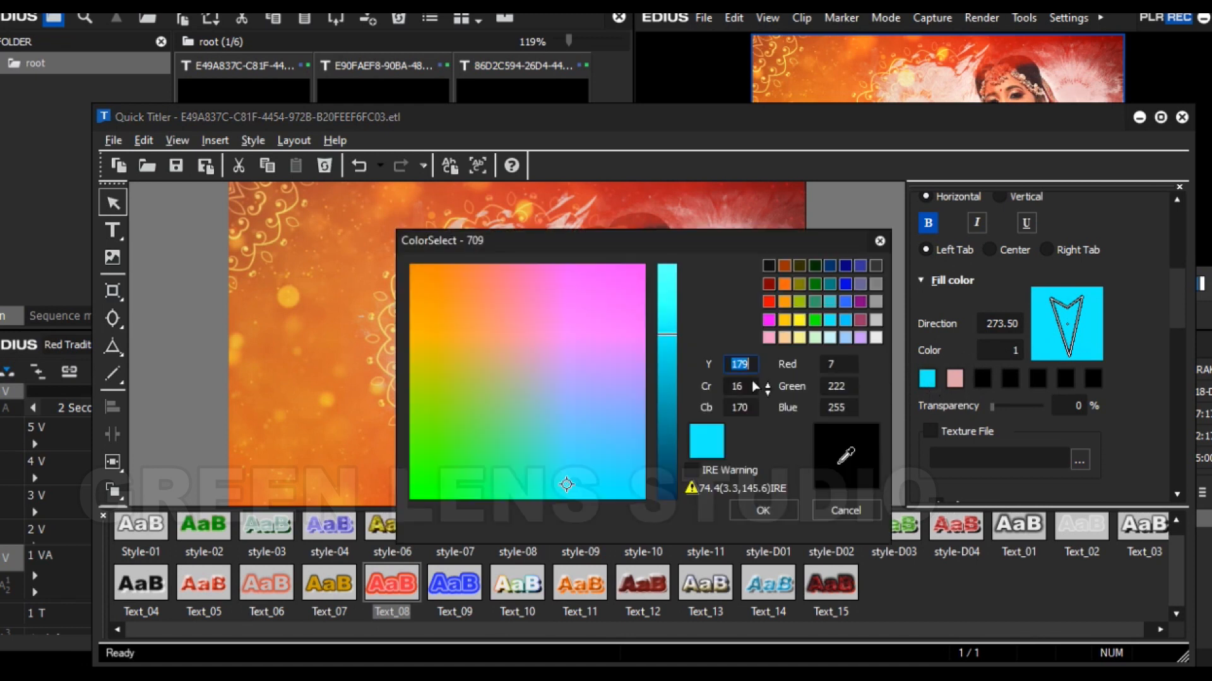
pyautogui.click(814, 320)
pyautogui.click(736, 505)
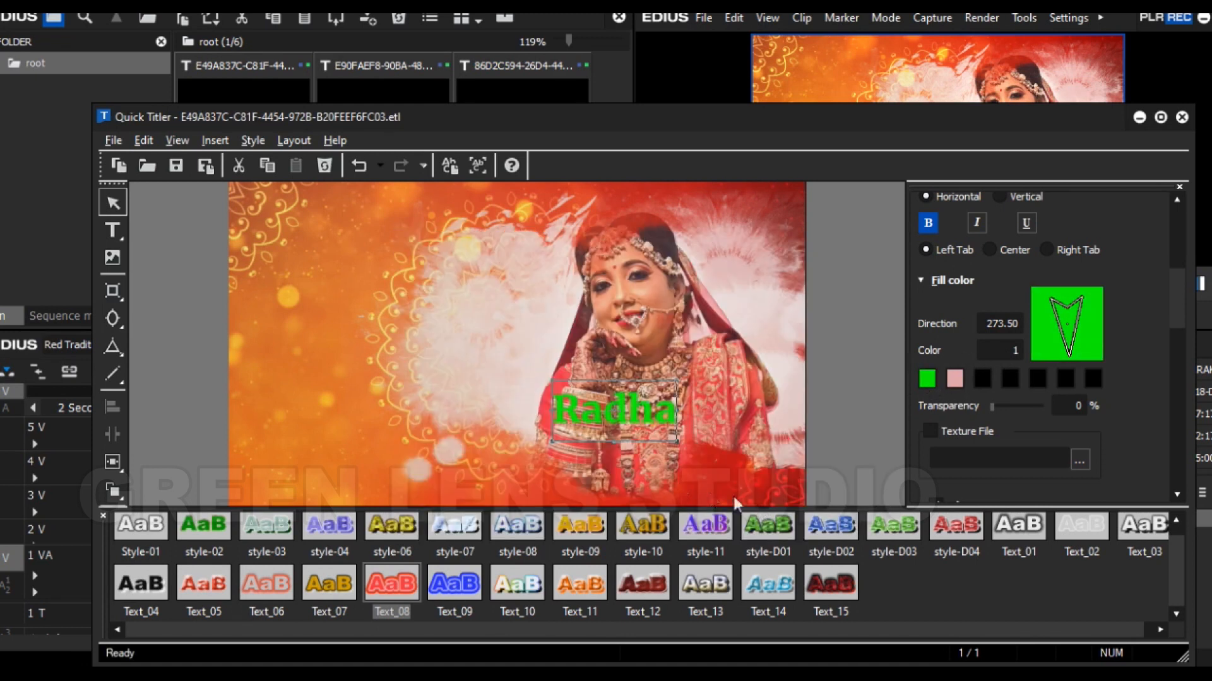
# - Save the changes to the bride's name title and close Quick Titler
pyautogui.moveTo(1178, 318); pyautogui.dragTo(1175, 360)
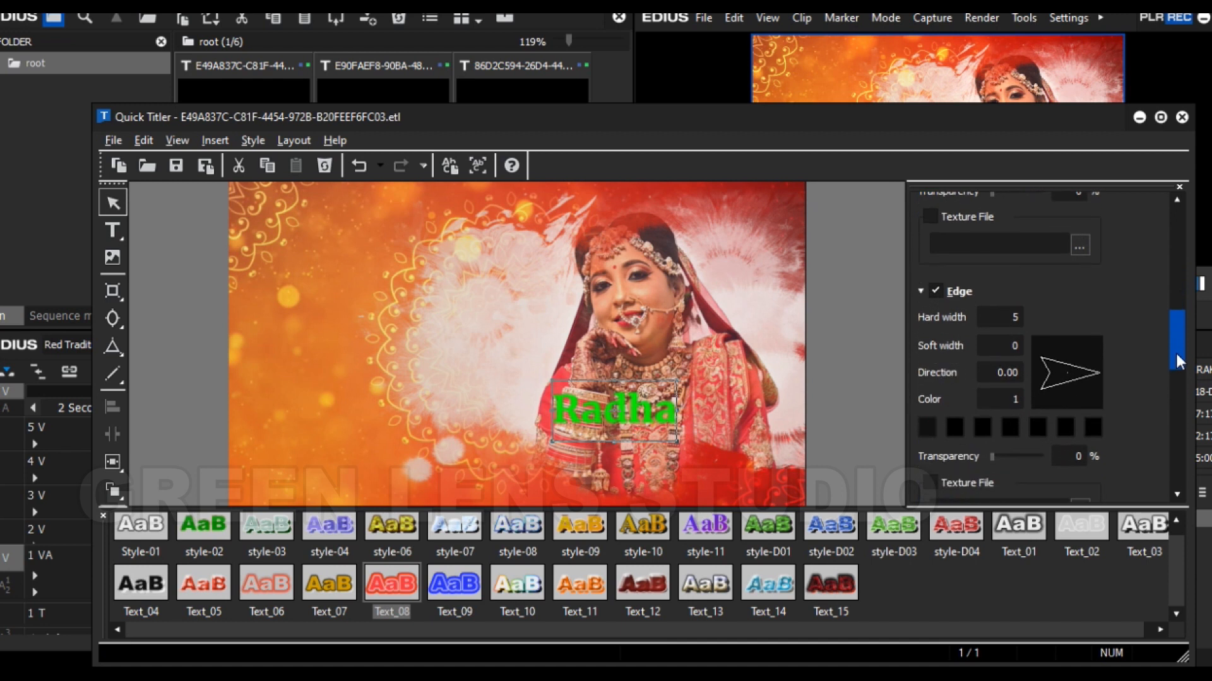
pyautogui.scroll(-5, 1173, 366)
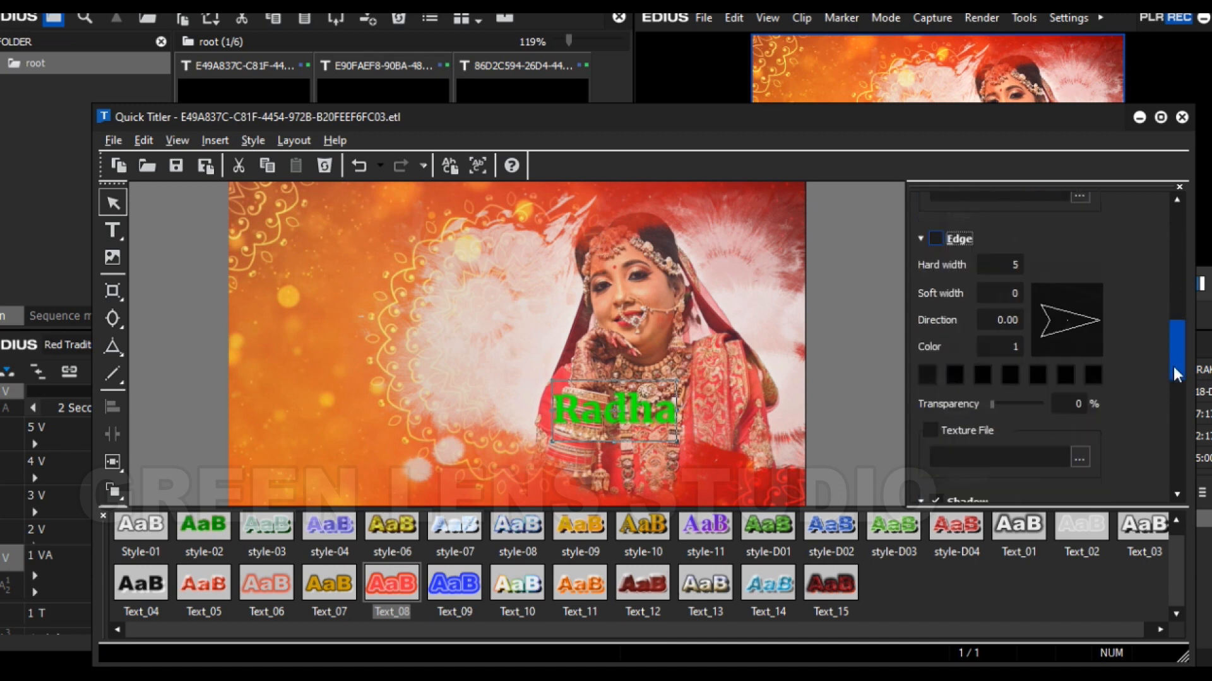
pyautogui.click(1182, 119)
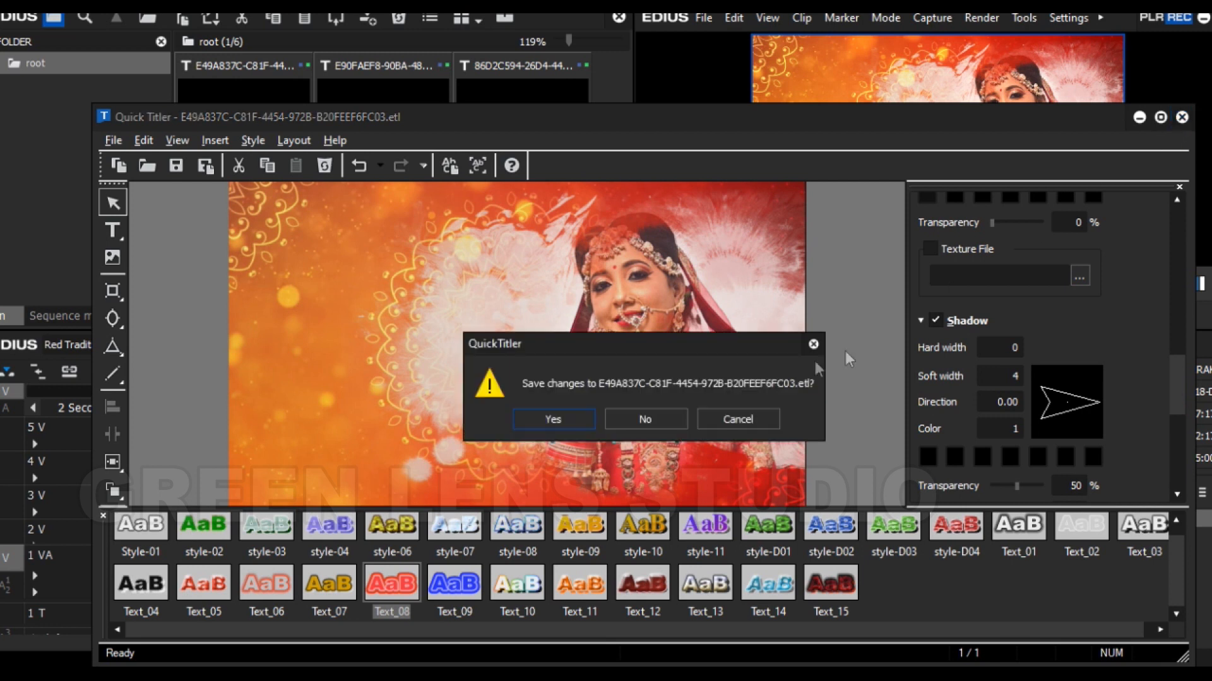
pyautogui.click(557, 415)
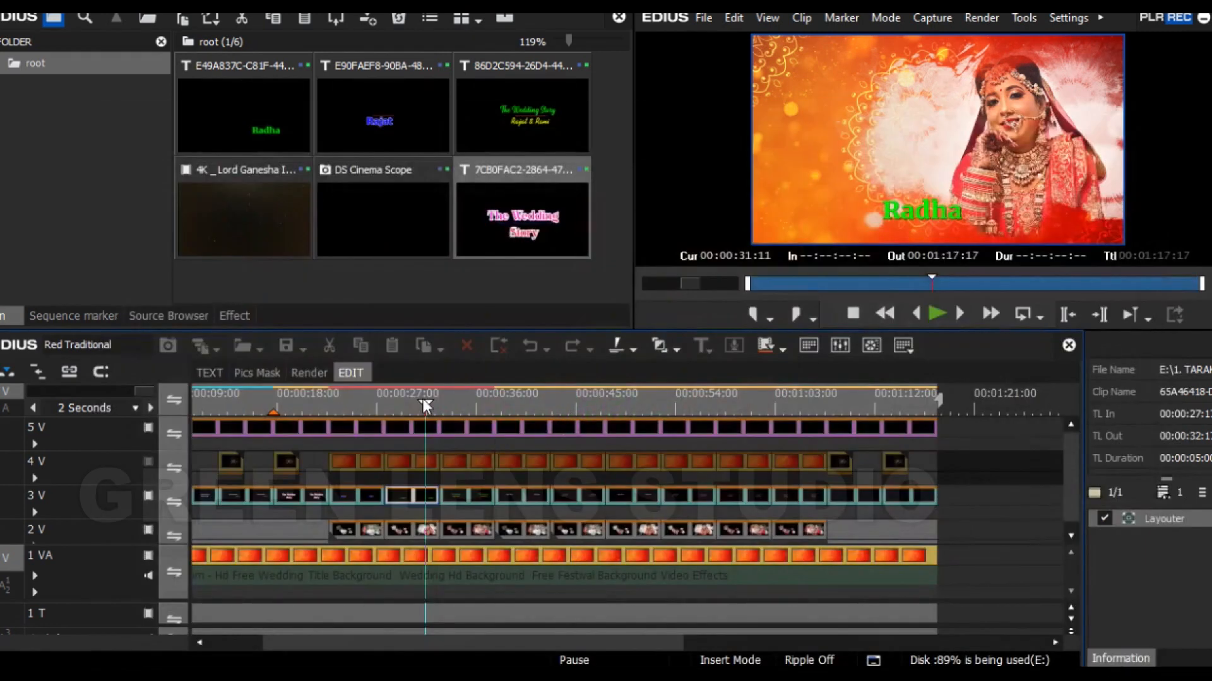
# - Undo the last timeline change and scrub to 00:00:28:19 to review the bride's name title
pyautogui.click(403, 401)
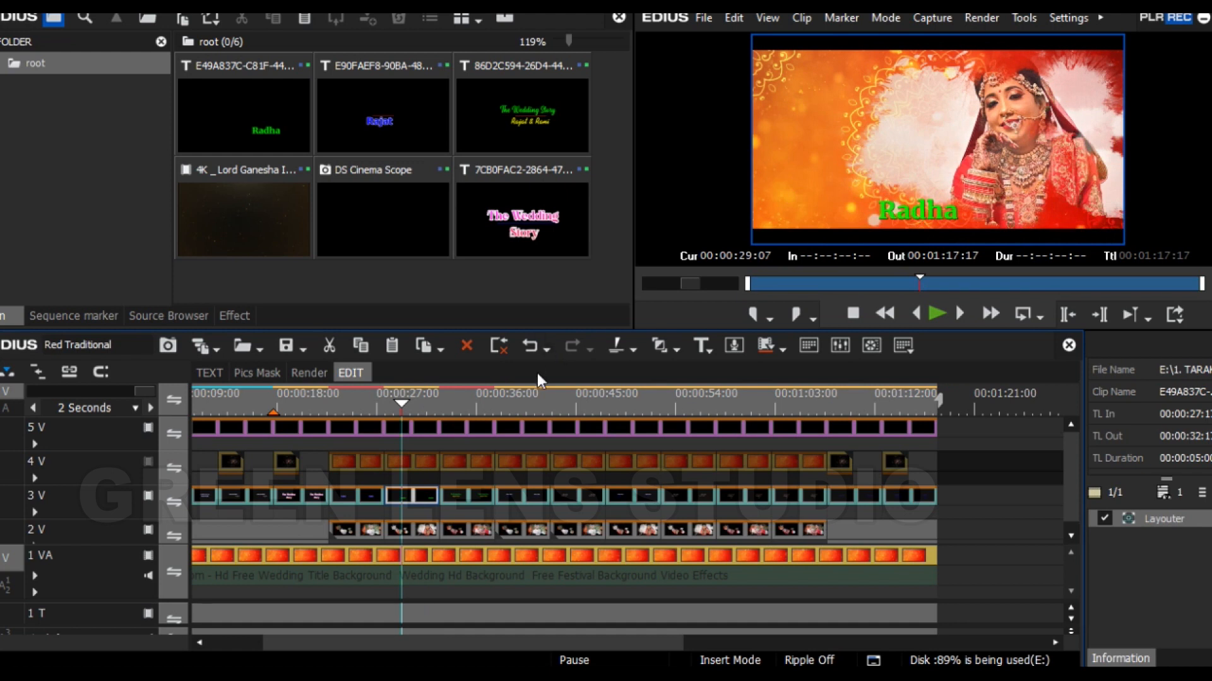
pyautogui.hotkey('ctrl', 'z')
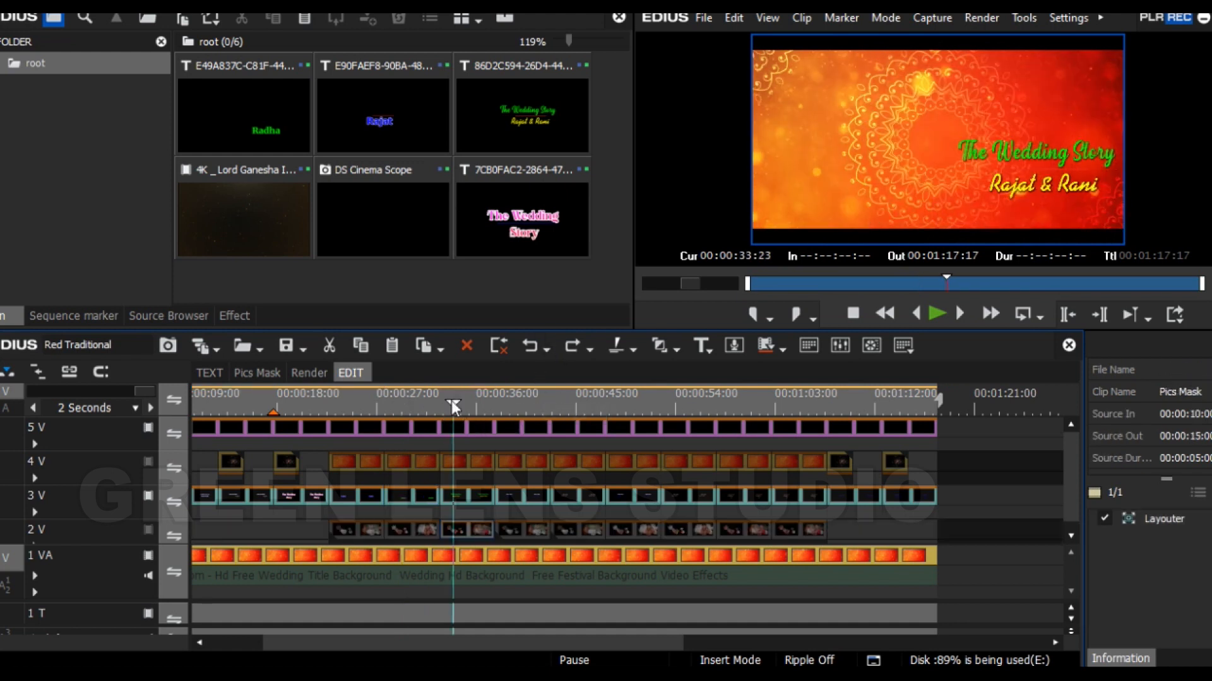
pyautogui.moveTo(452, 400); pyautogui.dragTo(412, 400)
pyautogui.click(395, 406)
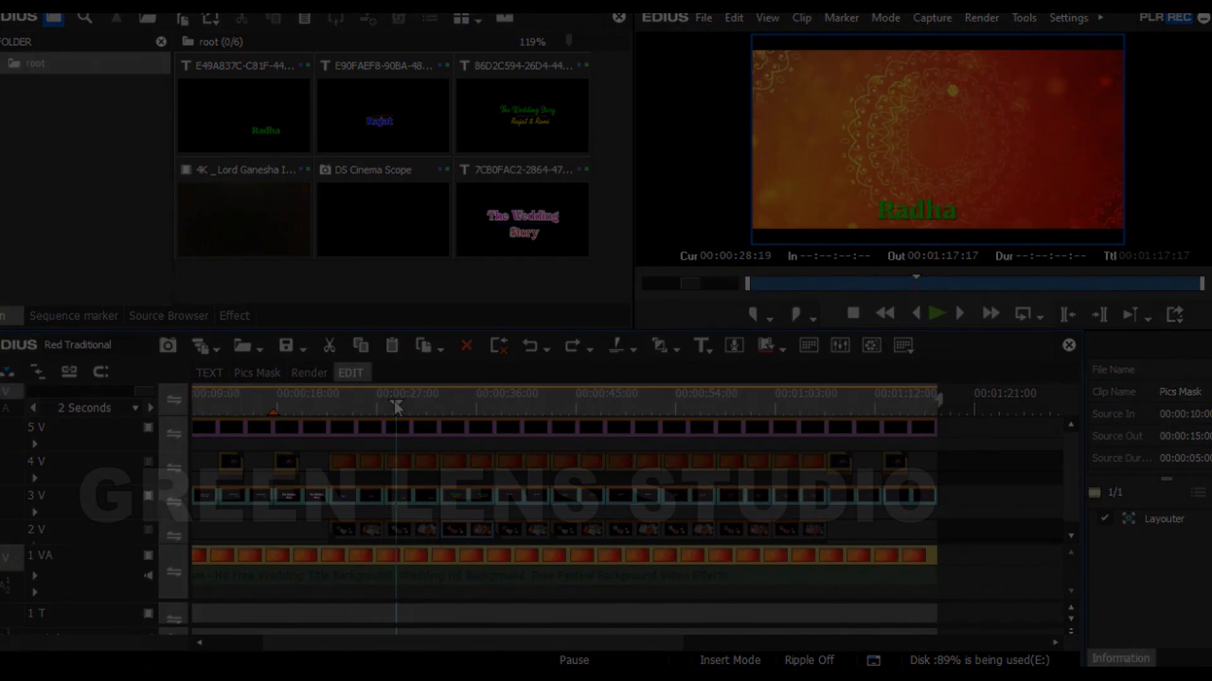